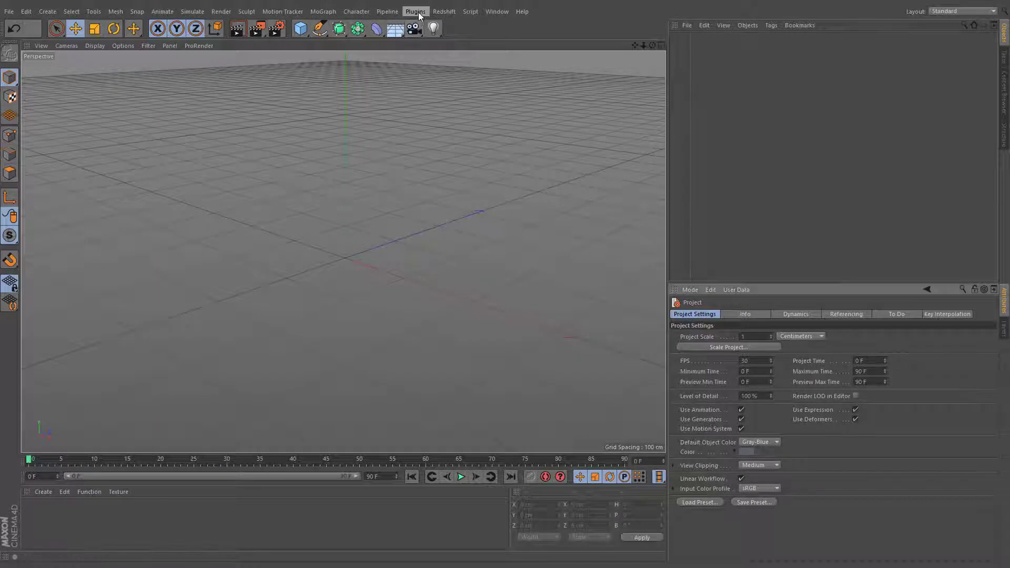
Add a Trypogen object and a sphere, and place the sphere inside Trypogen as its child
left_click(419, 12)
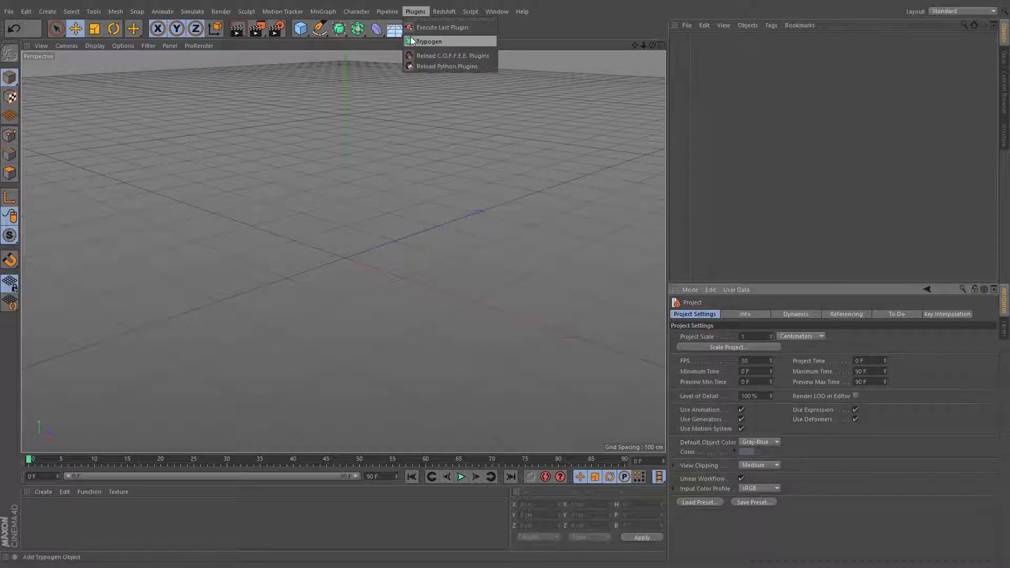
left_click(472, 41)
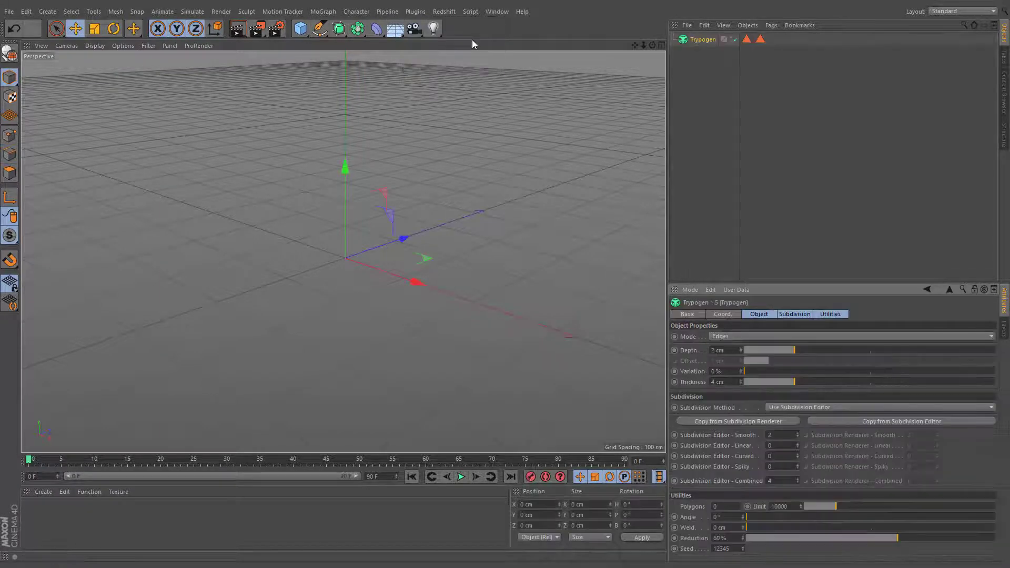
left_click(301, 30)
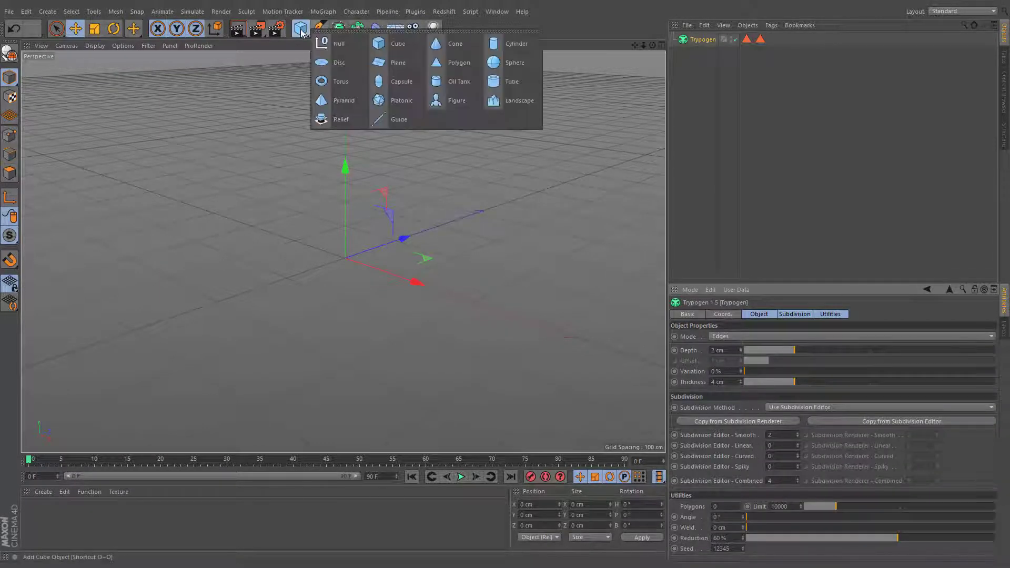
left_click(494, 62)
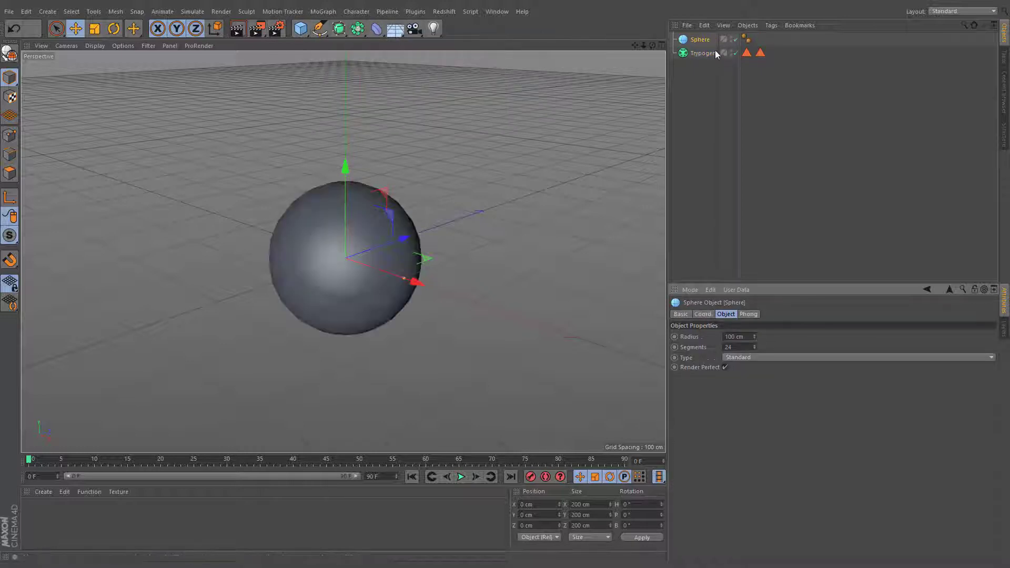
mouse_move(716, 53)
left_mouse_down()
mouse_move(695, 41)
mouse_move(700, 54)
left_mouse_up()
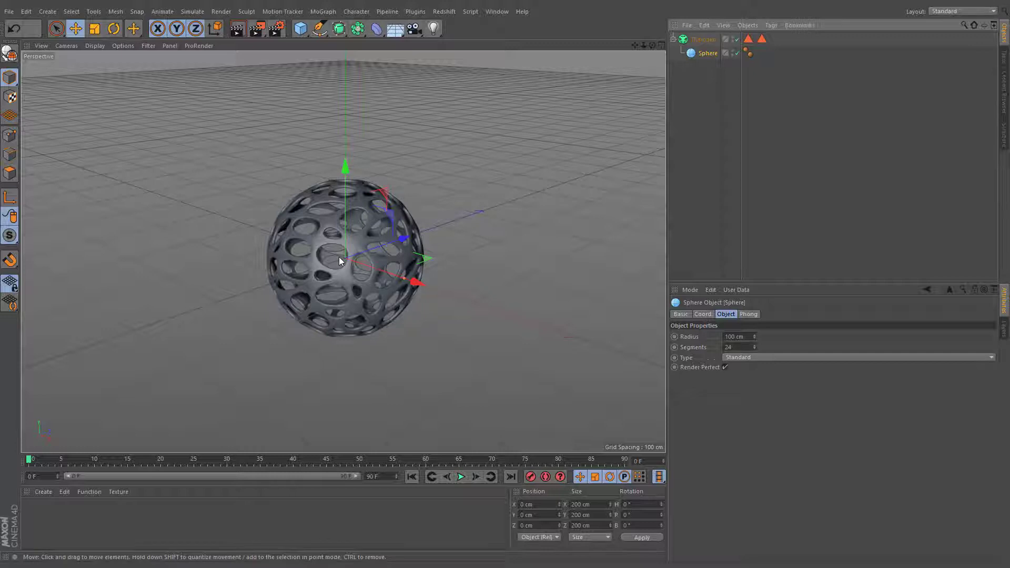
Set Trypogen's reduction to 0 % and its Subdivision Editor Smooth value to 0
left_click(682, 41)
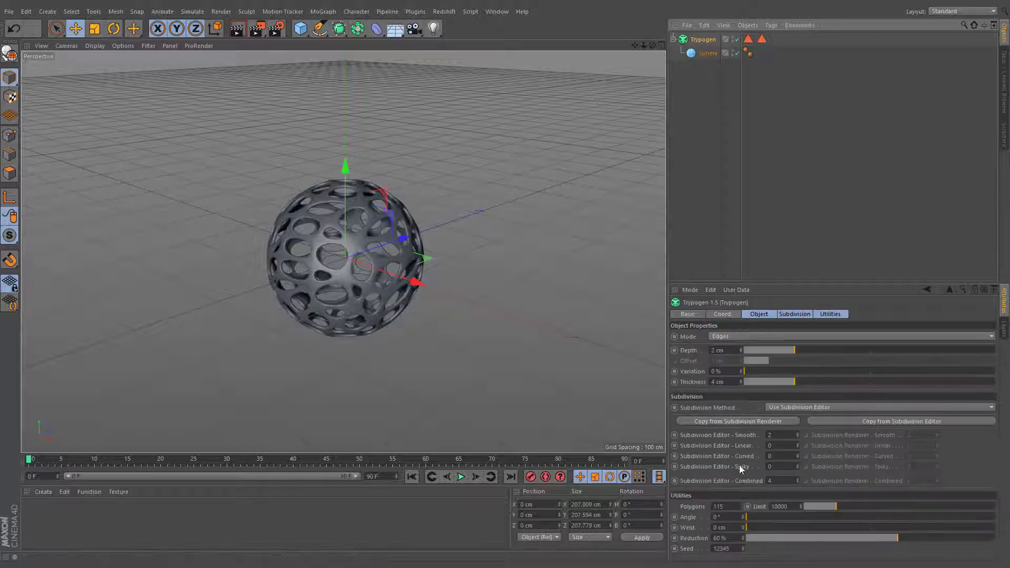
left_click(747, 537)
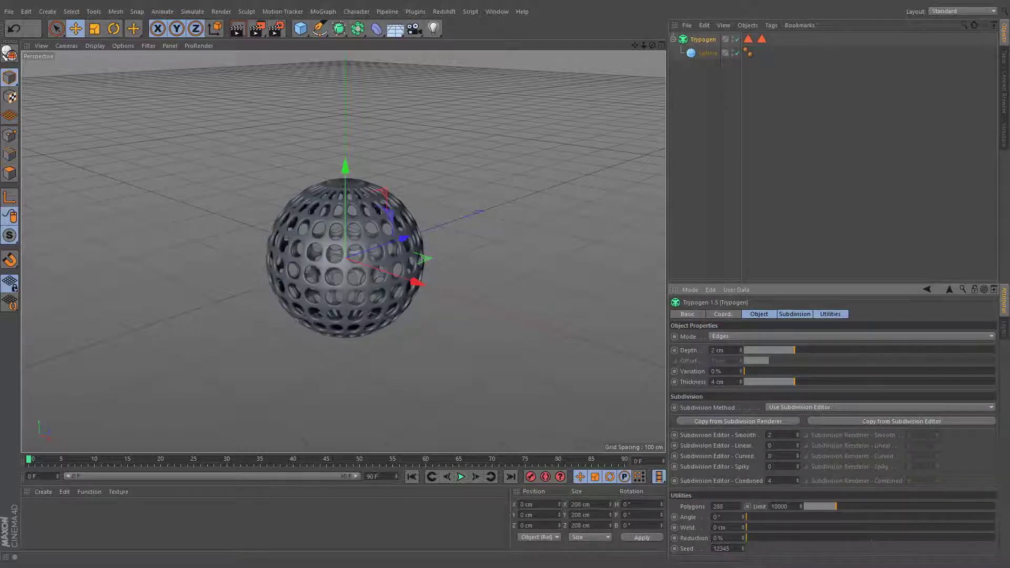
left_click(798, 437)
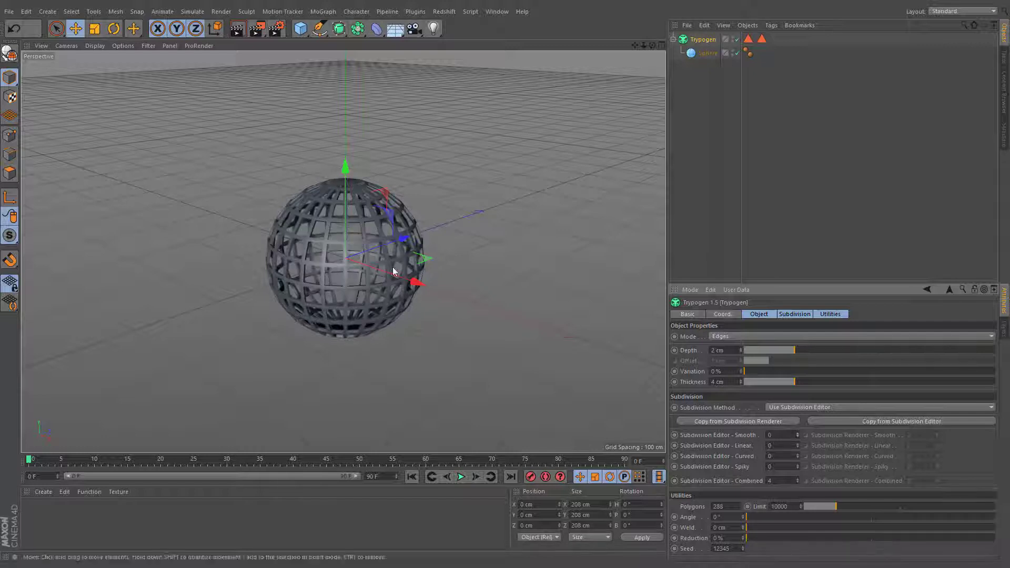
scroll(342, 264, "up", 3)
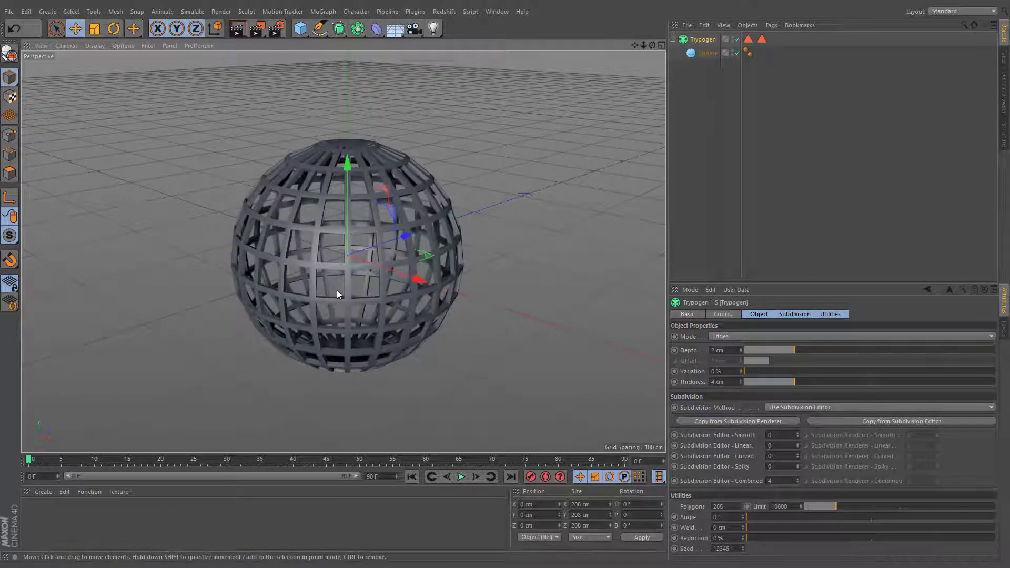
Try the sphere types Tetrahedron, Hexahedron and Icosahedron, and set the sphere's type to Octahedron
left_click(706, 54)
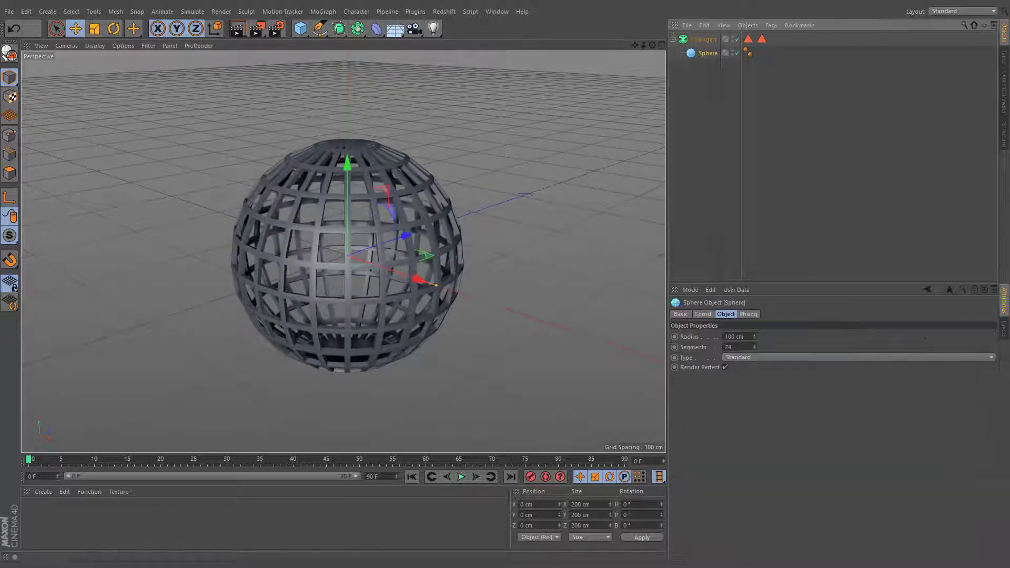
left_click(741, 360)
left_click(740, 381)
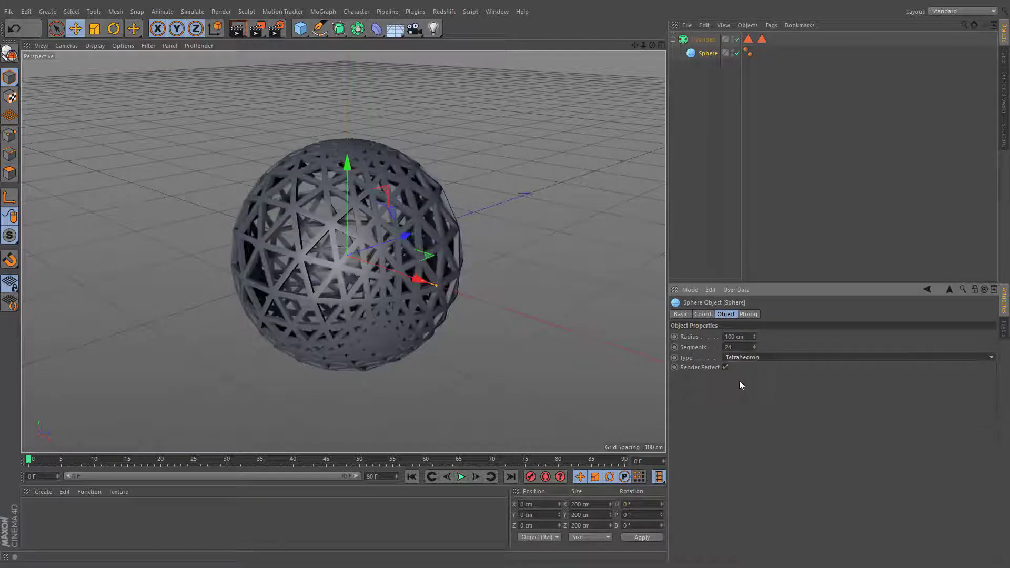
left_click(744, 358)
left_click(741, 392)
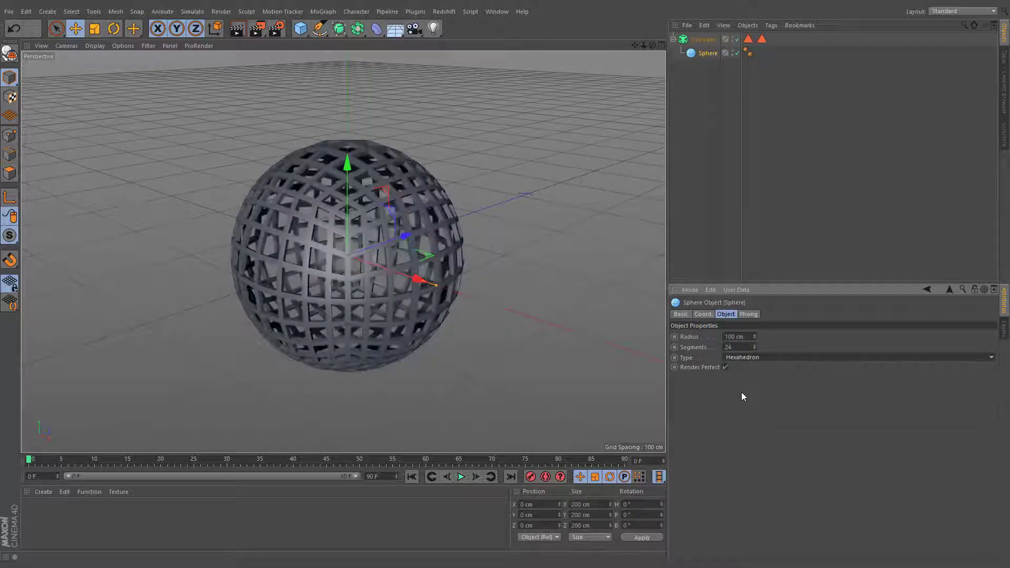
left_click(744, 359)
left_click(746, 397)
left_click(749, 360)
left_click(747, 410)
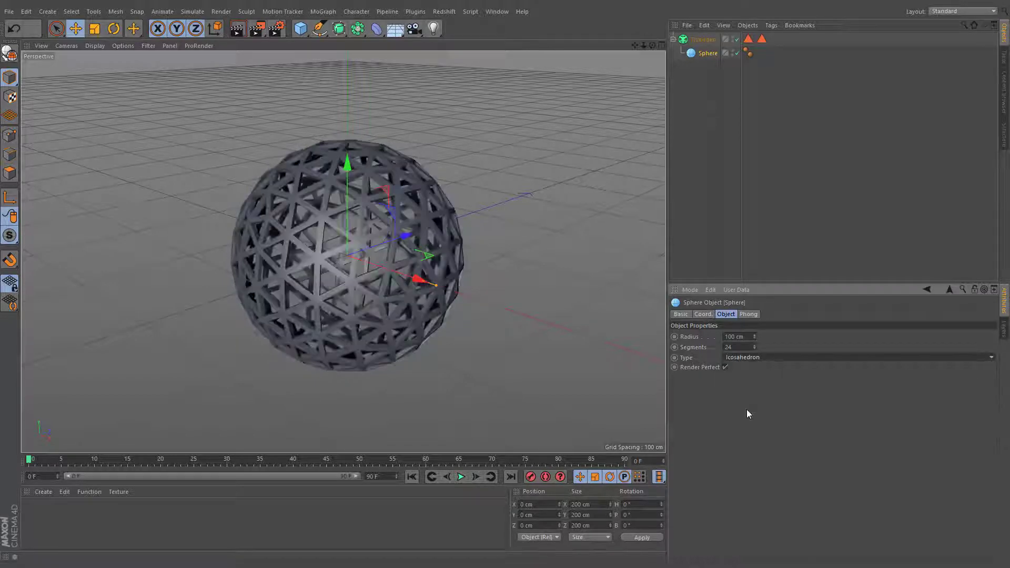
left_click(743, 359)
left_click(747, 398)
Move the sphere to about X -61 cm, Z -136 cm and add a cube under Trypogen at about X 61, Y 37, Z 80 cm
left_click_drag(428, 257, 258, 278)
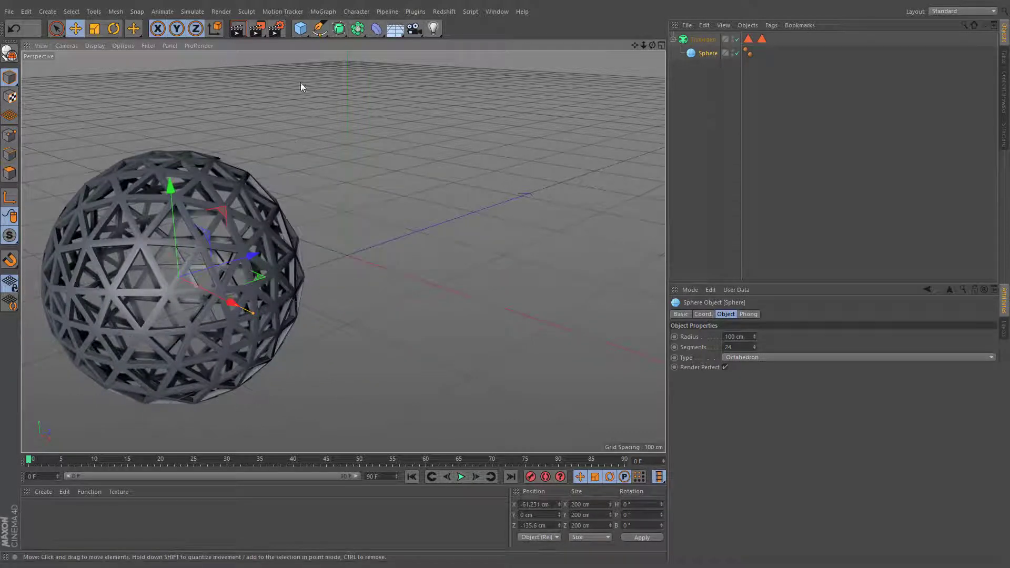
left_click(301, 29)
left_click_drag(414, 201, 543, 148)
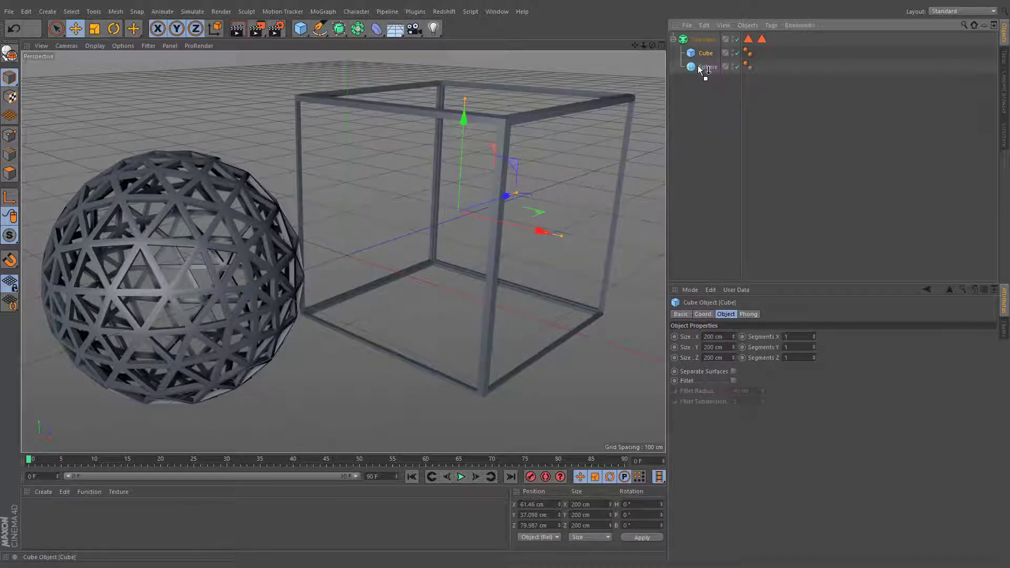
Set the cube's X, Y and Z segments to 3 and place it directly under Trypogen, above the sphere
left_click(814, 335)
left_click(814, 335)
left_click(815, 346)
left_click(814, 346)
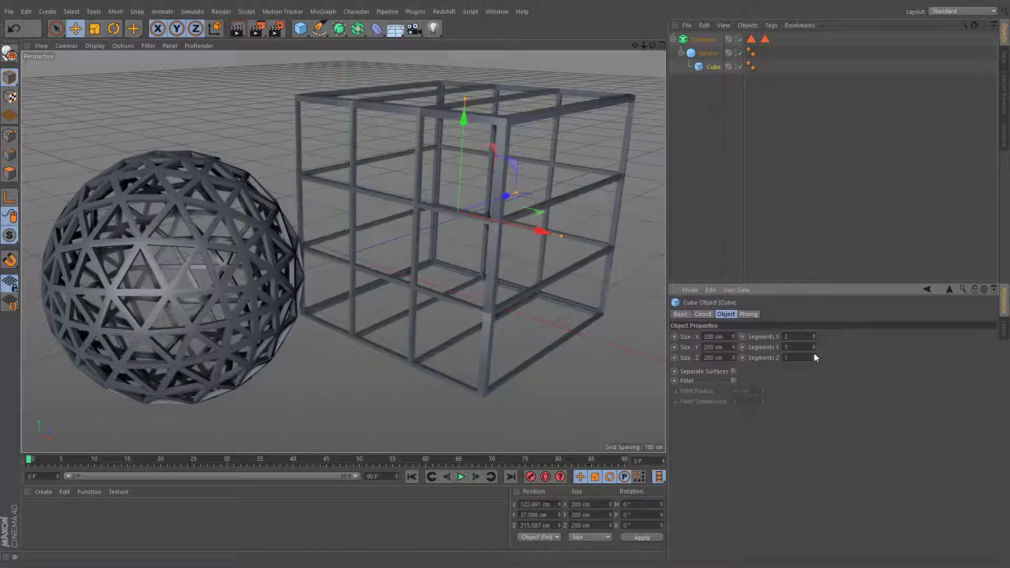
left_click(814, 356)
left_click(814, 356)
left_click_drag(711, 66, 703, 52)
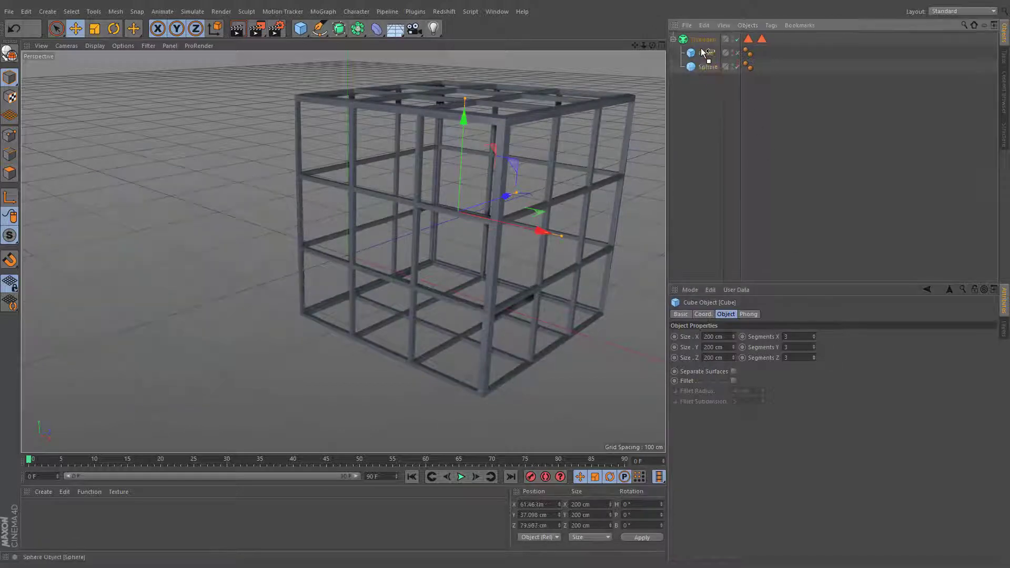
Put the cube inside a Voronoi Fracture object and set Trypogen's Subdivision Editor Smooth value to 2
left_click(323, 11)
left_click(359, 156, "alt")
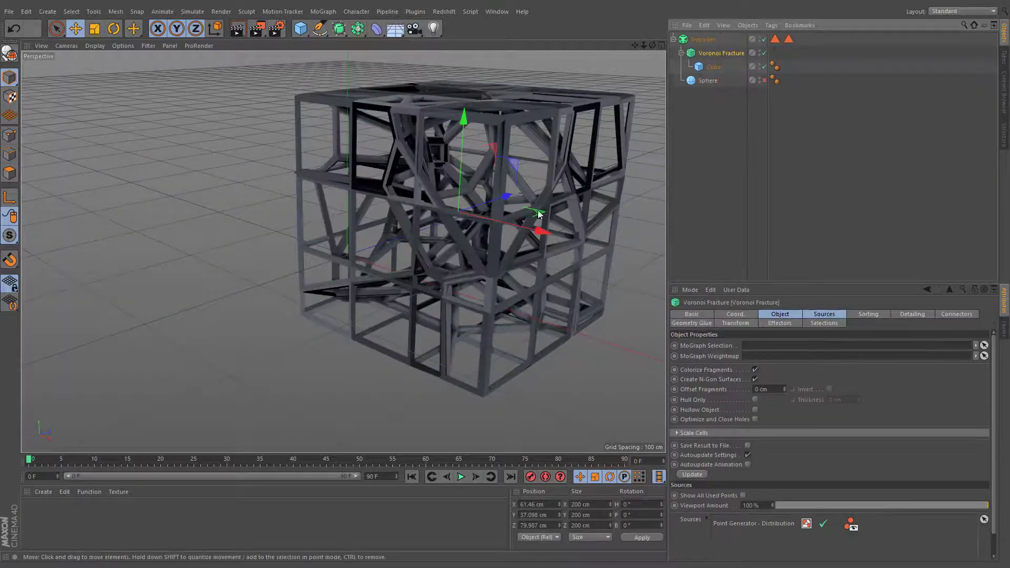
left_click(703, 39)
left_click(797, 431)
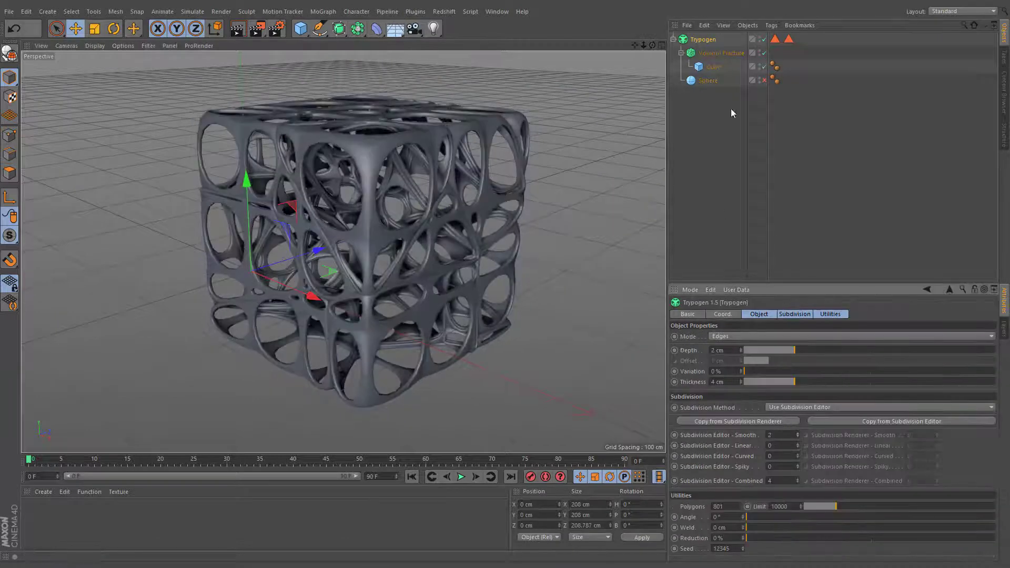
Try a point amount of 200 in the Voronoi Fracture's distribution source, and delete that Point Generator source
left_click(719, 53)
left_click(824, 314)
left_click(754, 373)
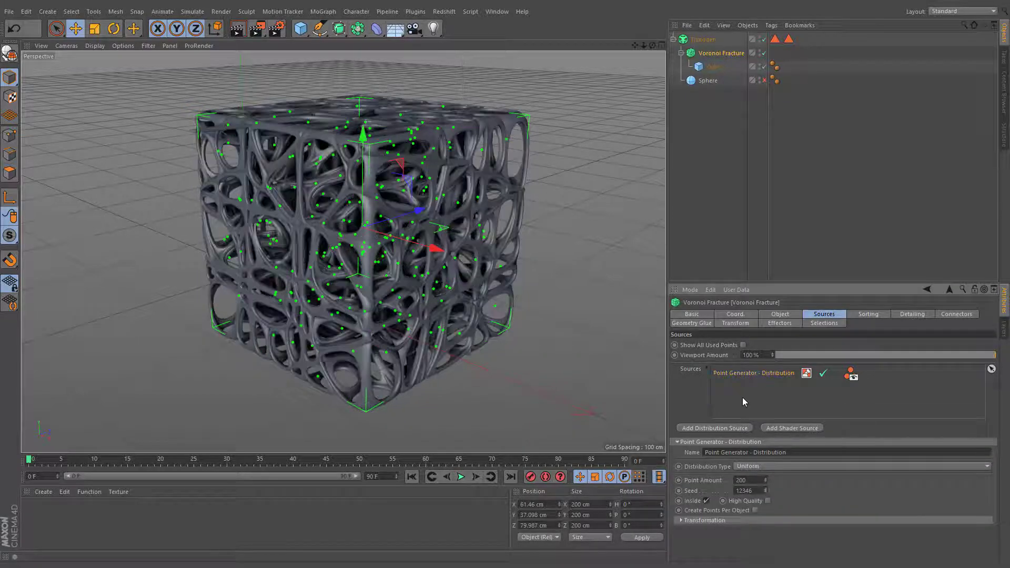
left_click(743, 397)
left_click_drag(343, 252, 582, 251, "alt")
middle_click_drag(583, 251, 456, 260, "alt")
left_click_drag(455, 264, 457, 242, "alt")
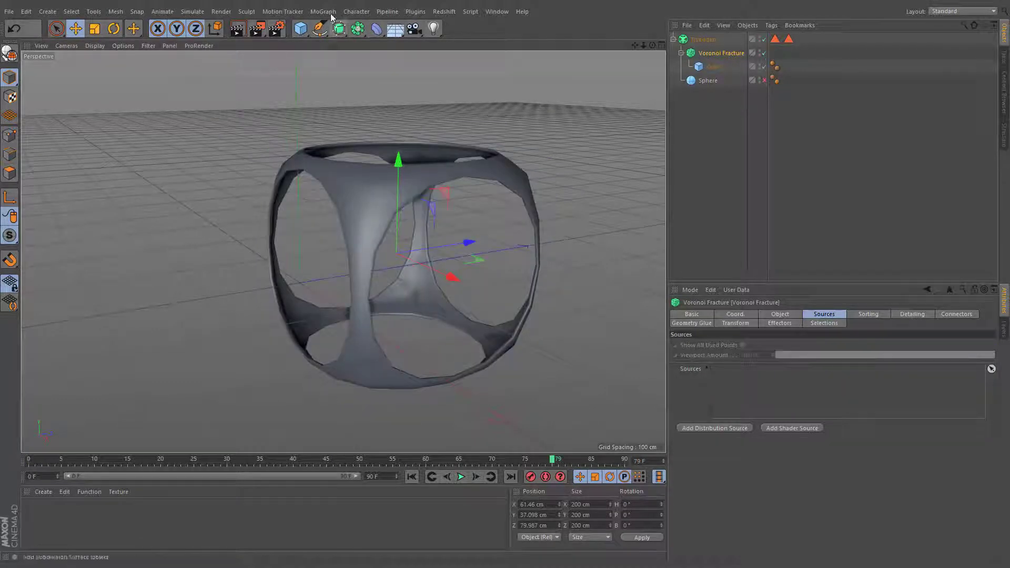
Add a Matrix object as the Voronoi Fracture's source and move it to about X 38, Y 35, Z 90 cm
left_click(322, 11)
left_click(330, 136)
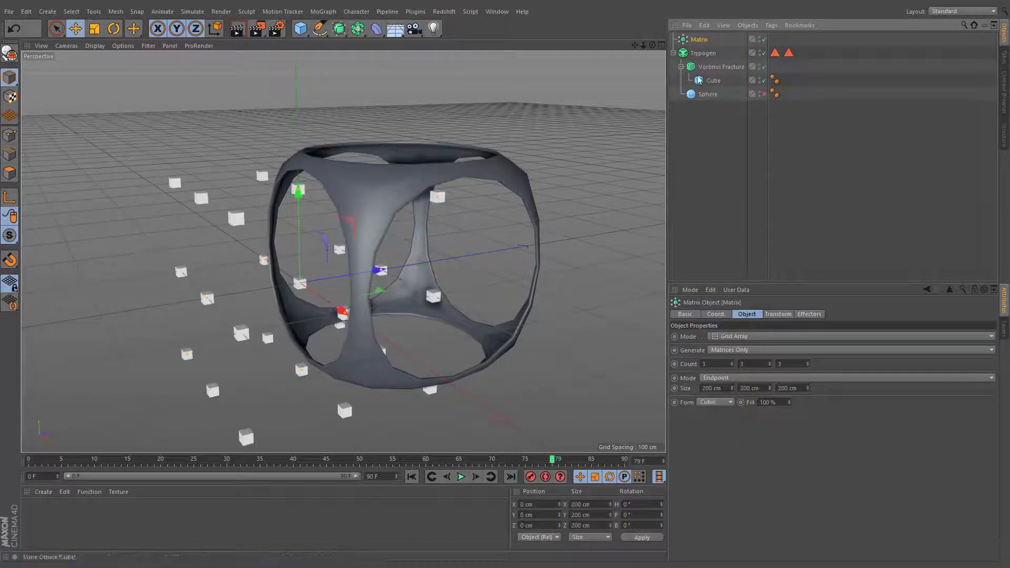
left_click(699, 39)
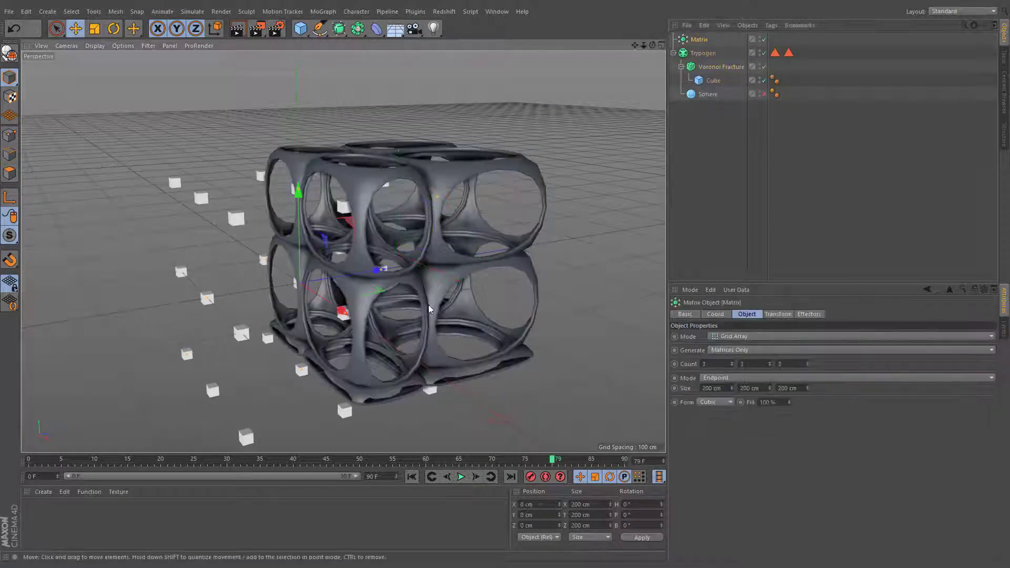
left_click_drag(432, 292, 514, 285)
Set the Matrix object's count to 5 in all three directions
left_click(732, 362)
left_click(733, 362)
left_click(769, 362)
left_click(770, 362)
left_click(808, 362)
left_click(808, 362)
Add a Random effector to the Matrix object
left_click(323, 11)
mouse_move(369, 27)
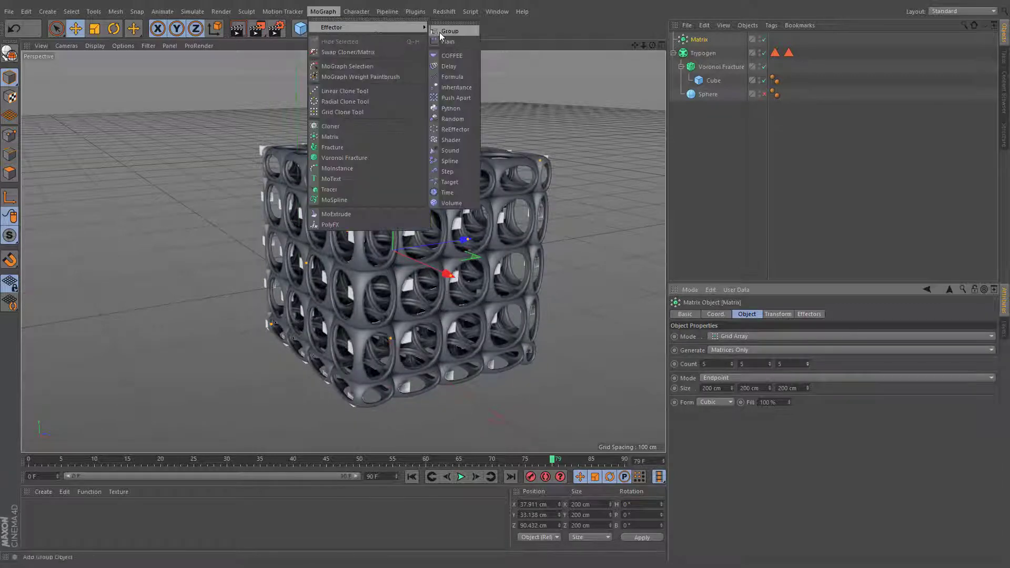
left_click(472, 117)
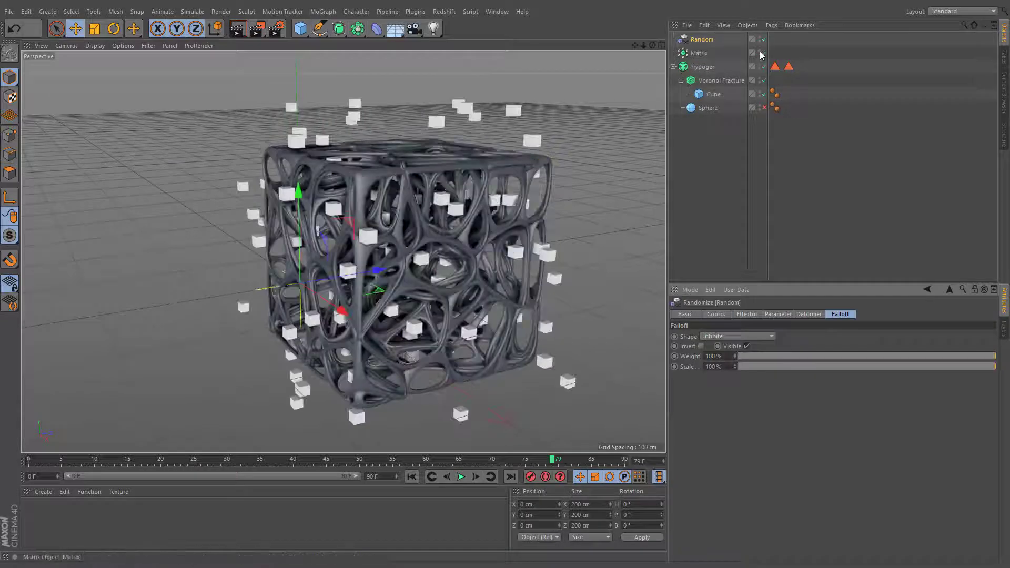
Set the Matrix object's transform scale values to 0.2
left_click(731, 54)
left_click(771, 315)
double_click(758, 350)
type("0.2")
key("Tab")
type("0.2")
key("Tab")
type("0.2")
Change the Random effector's falloff shape
left_click(701, 40)
left_click(737, 336)
left_click(722, 397)
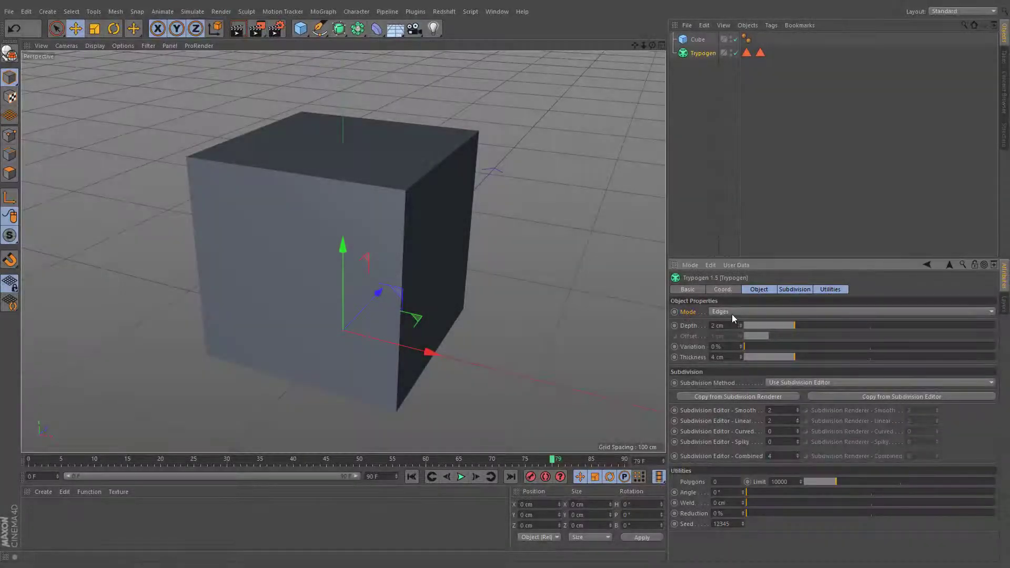
Choose the Edges mode for Trypogen and place the cube inside it as its child
left_click(756, 313)
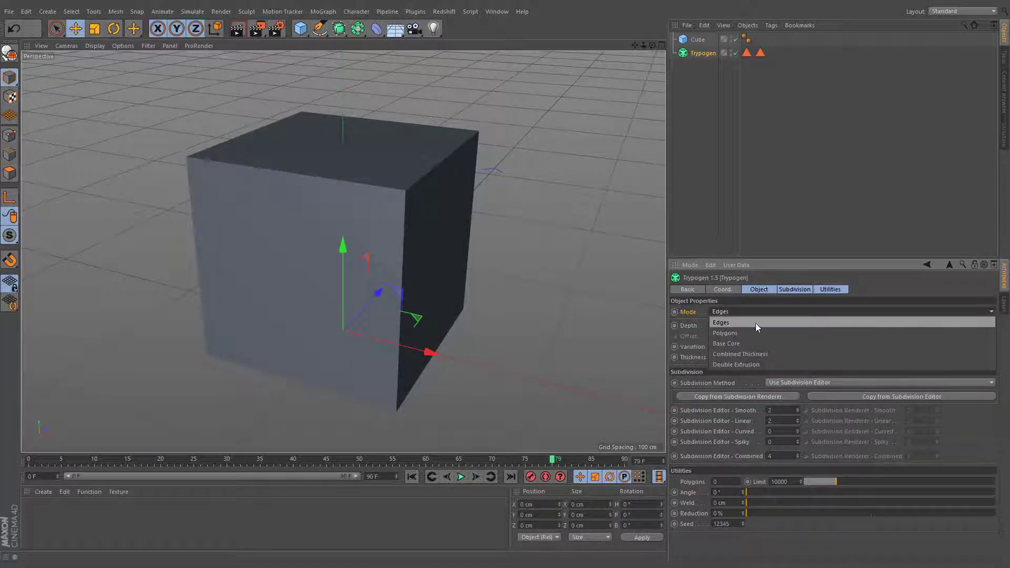
left_click(774, 323)
left_click_drag(704, 42, 704, 53)
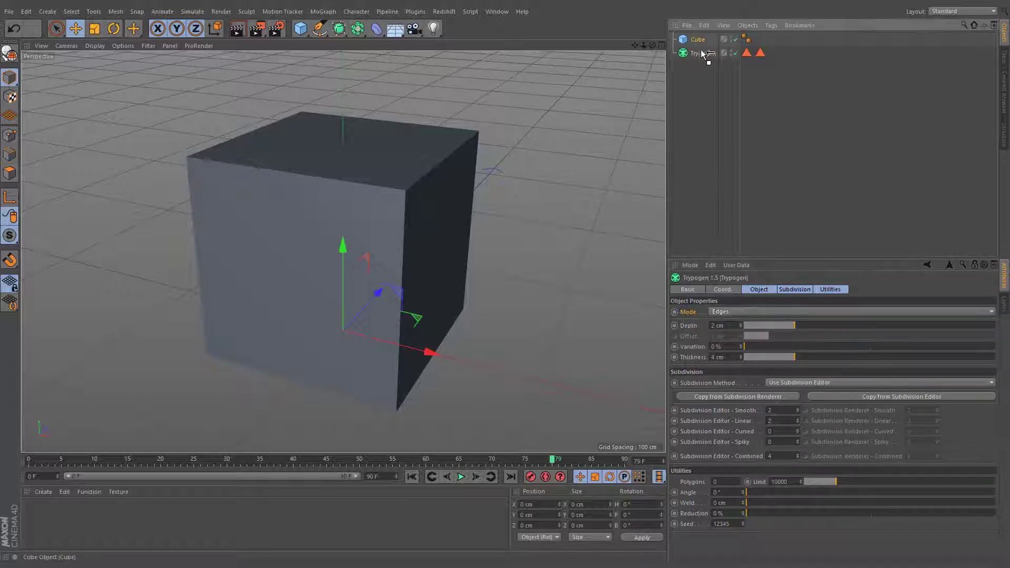
Set the 100 cm cube's segments to 3 in X, Y and Z
left_click(814, 311)
left_click(814, 311)
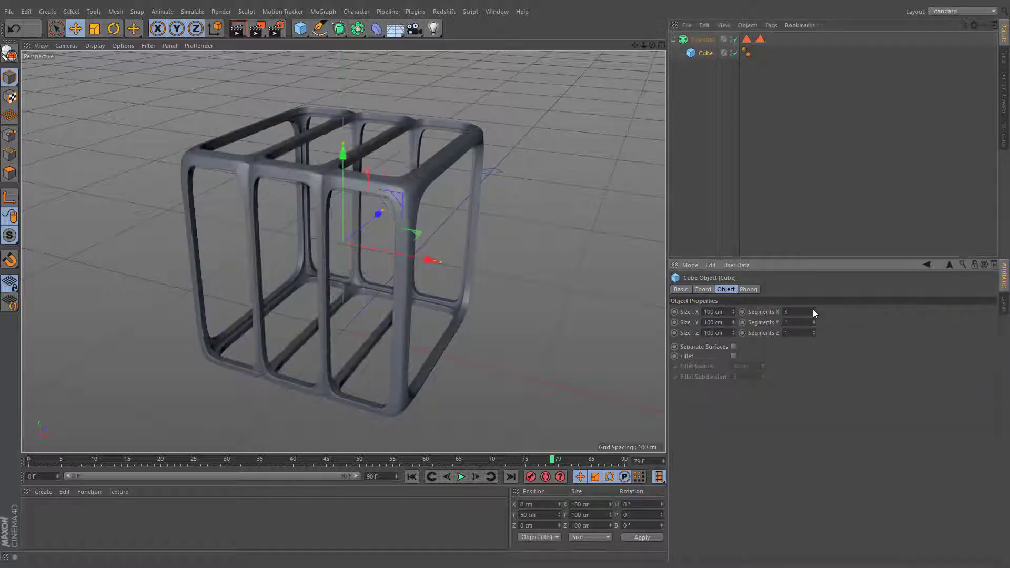
left_click(815, 320)
left_click(814, 320)
left_click(814, 331)
left_click(814, 331)
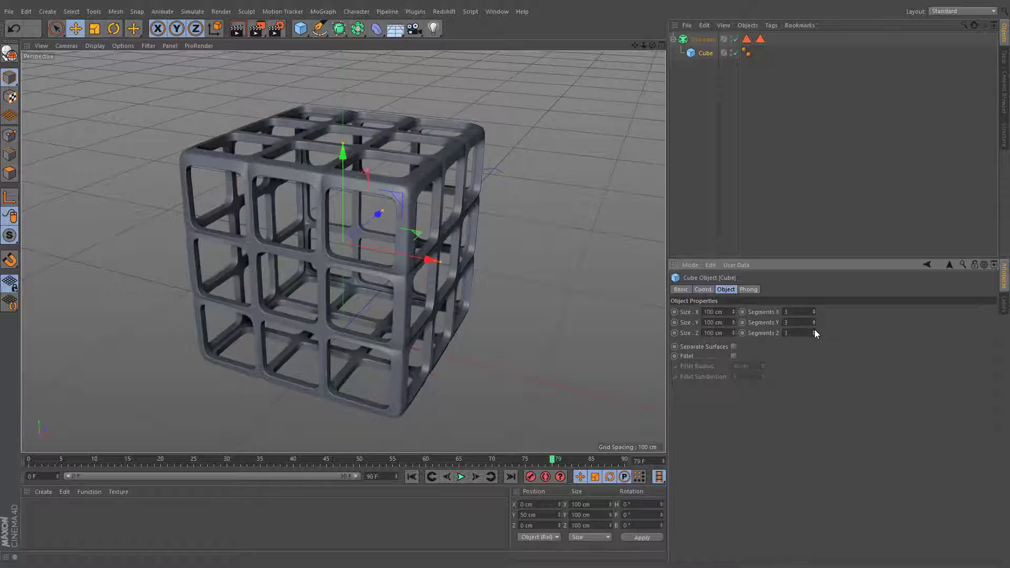
Try Trypogen's variation at about 100 % on the cube lattice and set it back to 0 %
left_click(681, 40)
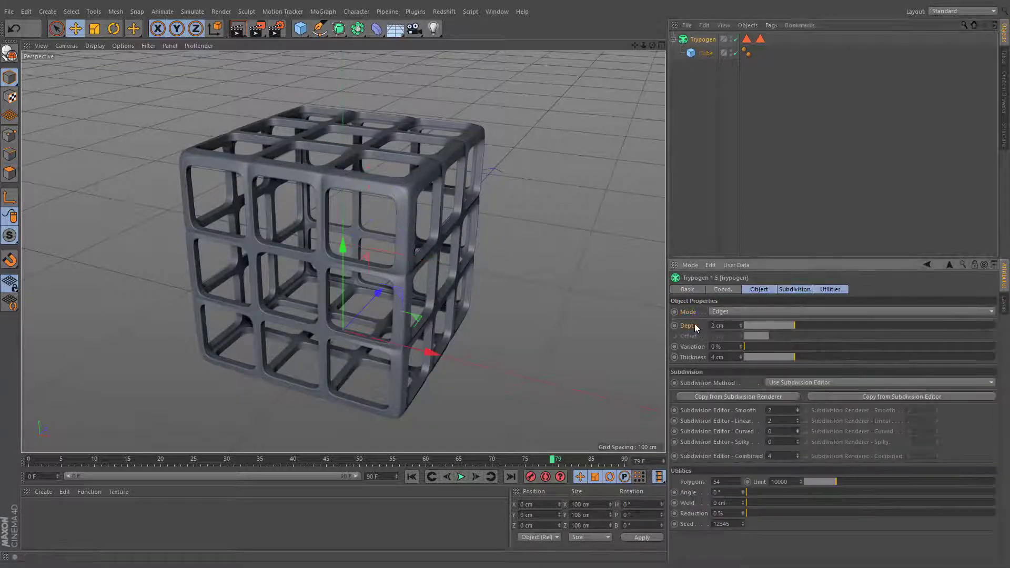
left_click_drag(769, 327, 985, 347)
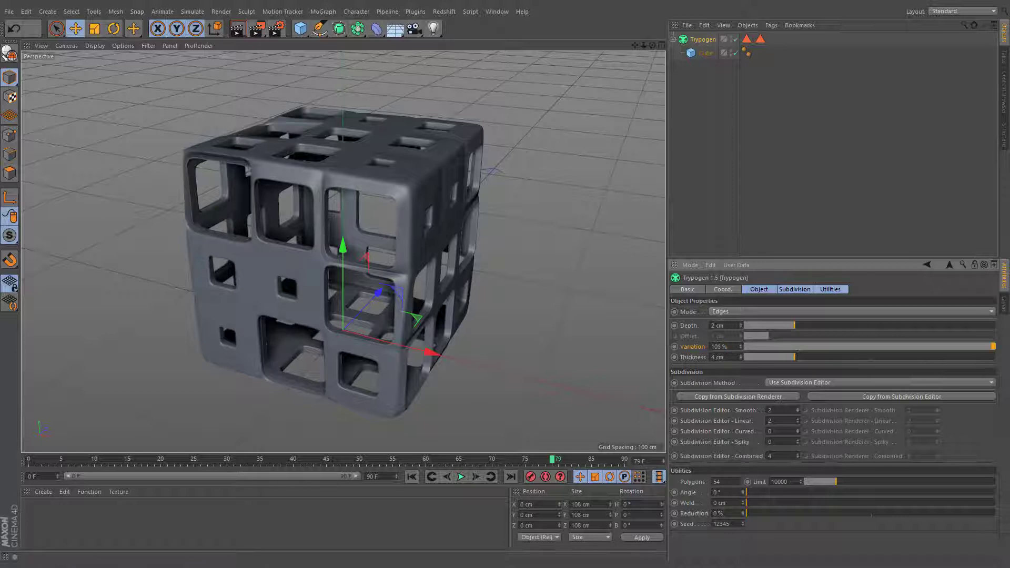
mouse_move(998, 347)
left_mouse_down()
mouse_move(1008, 347)
mouse_move(743, 349)
mouse_move(1009, 346)
left_mouse_up()
mouse_move(653, 45)
left_mouse_down()
mouse_move(631, 37)
mouse_move(634, 58)
mouse_move(653, 32)
left_mouse_up()
left_click_drag(343, 251, 345, 247, "alt")
left_click(736, 346)
type("0")
key("Return")
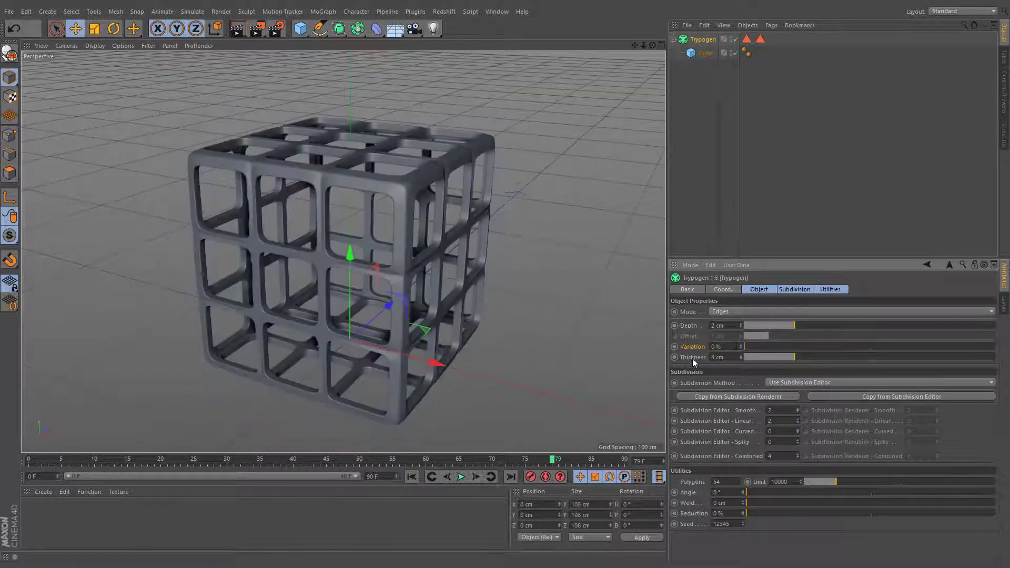
Increase Trypogen's thickness to 10 cm
left_click_drag(798, 358, 869, 359)
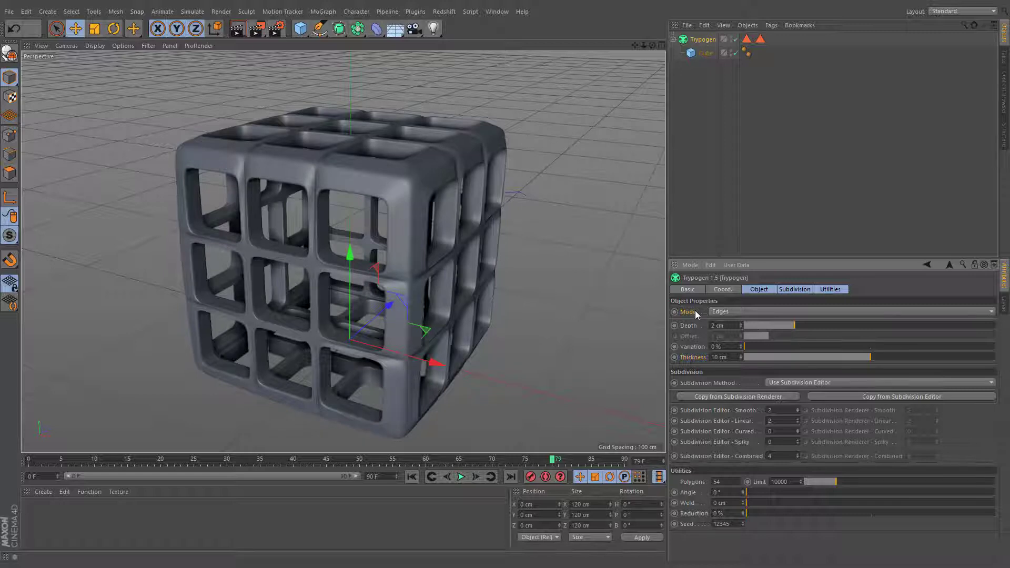
Switch Trypogen to Polygons mode and reduce the thickness of the cube's tiles
left_click(734, 311)
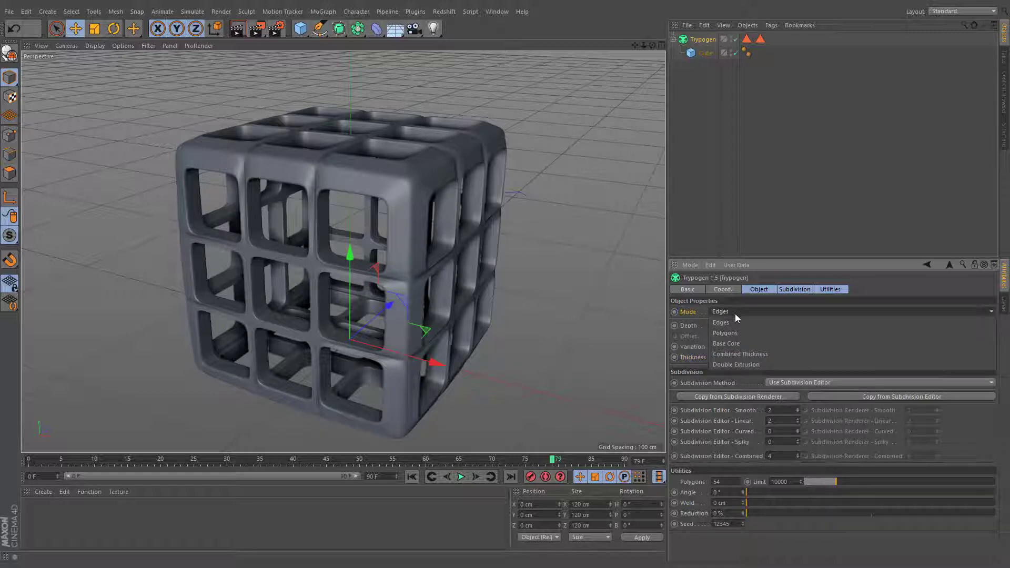
left_click(730, 333)
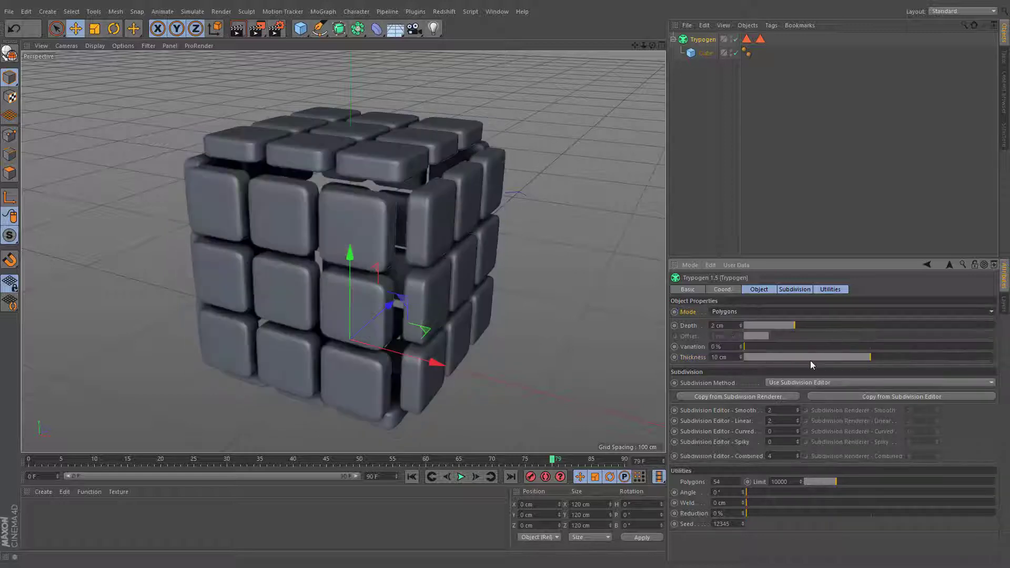
left_click_drag(862, 356, 794, 356)
Try different segment counts on the cube inside Trypogen, such as 5 in X and 2 in Z, and vary the Y count
left_click(705, 53)
left_click(814, 310)
left_click(813, 310)
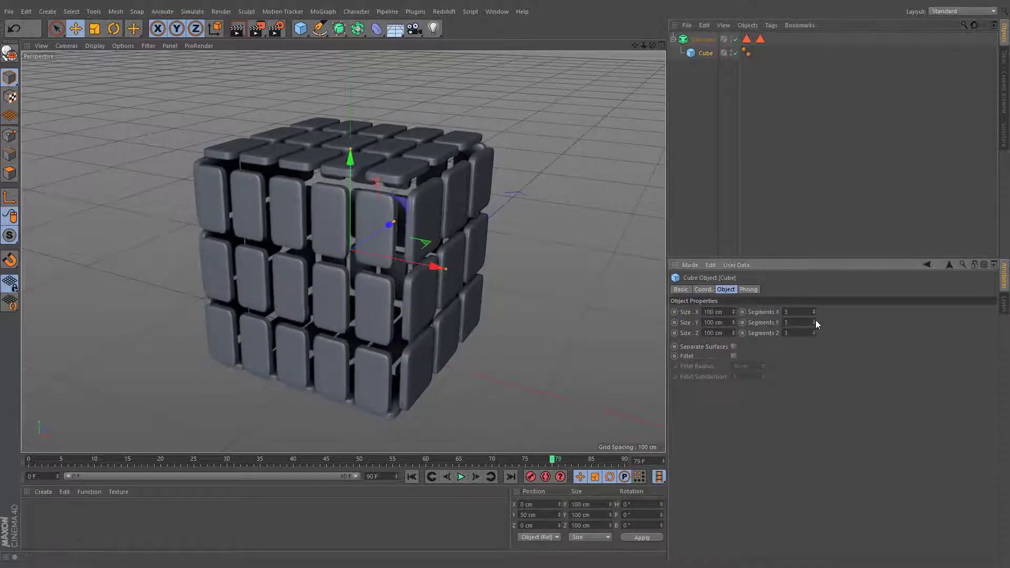
left_click(814, 319)
left_click(813, 320)
left_click(813, 330)
left_click(815, 334)
left_click(815, 334)
left_click(815, 324)
left_click(815, 324)
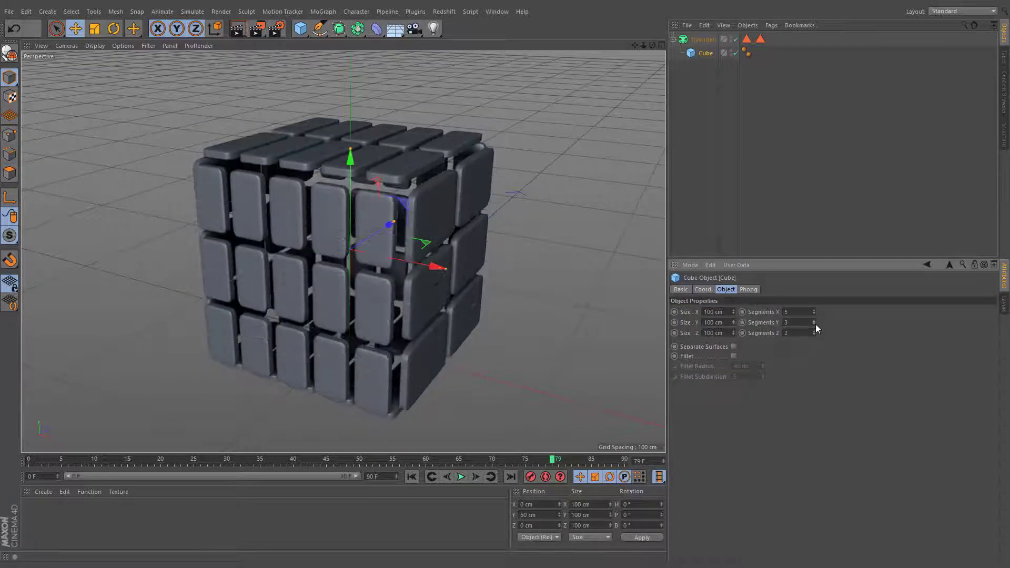
left_click(815, 324)
left_click(814, 314)
left_click(813, 313)
left_click(814, 314)
left_click(703, 39)
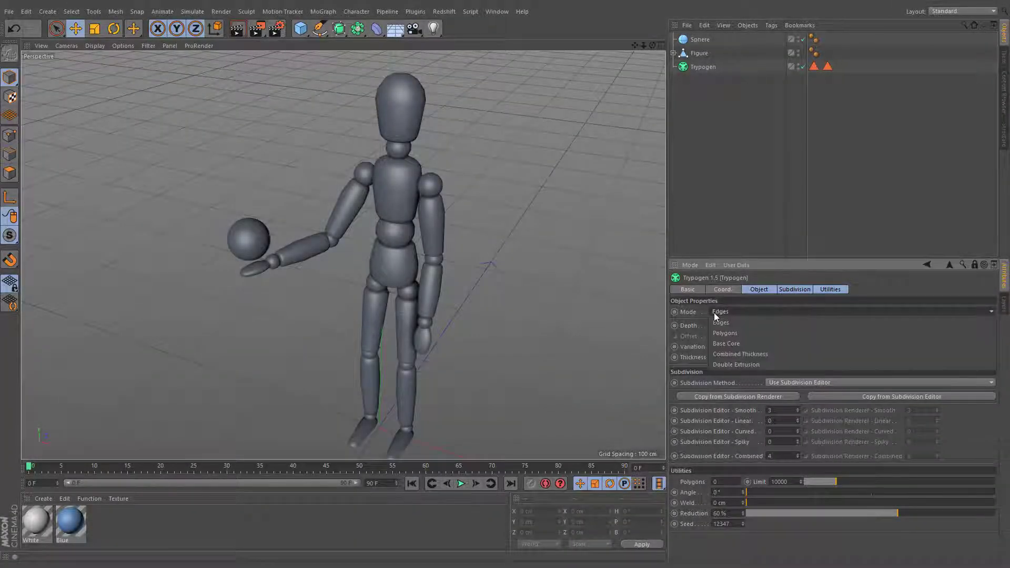
Choose the Base Core mode for Trypogen and place the sphere and the figure inside it as children
left_click(763, 344)
left_click_drag(700, 39, 705, 66)
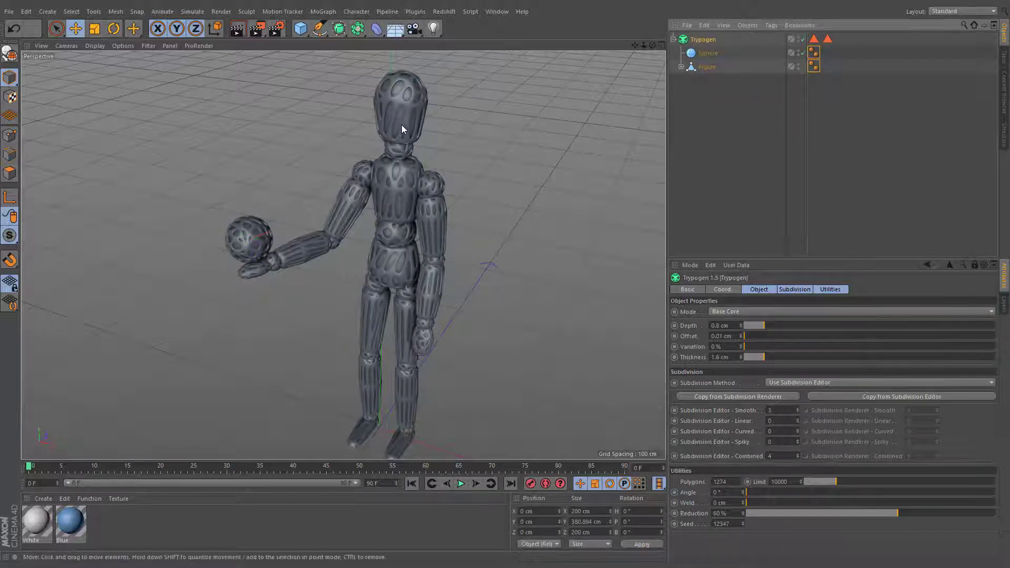
Raise Trypogen's reduction to 94.1 % and change its seed to 12354
left_click_drag(904, 513, 985, 519)
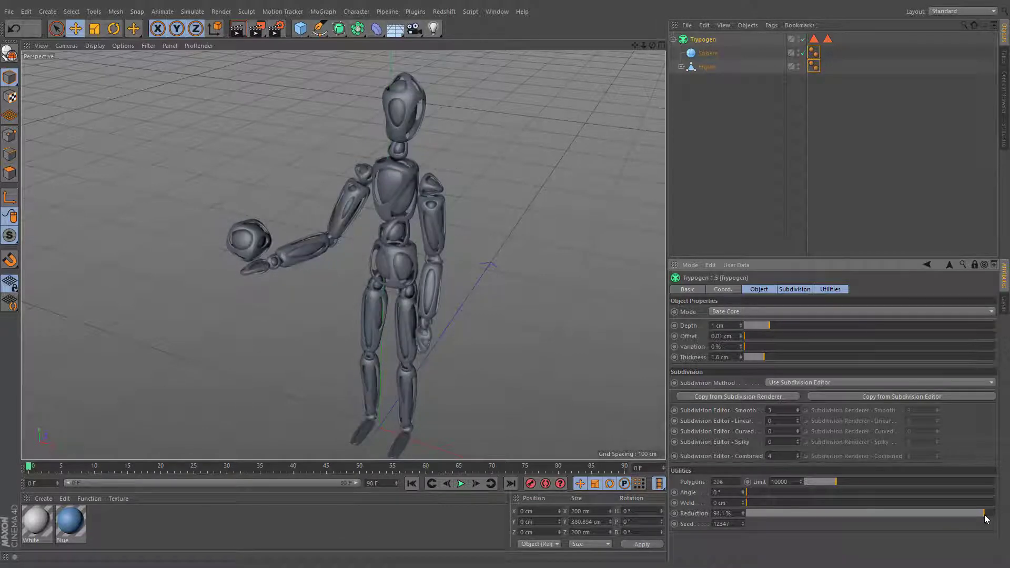
left_click(743, 523)
left_click(743, 523)
left_click(743, 522)
left_click(743, 523)
left_click(743, 523)
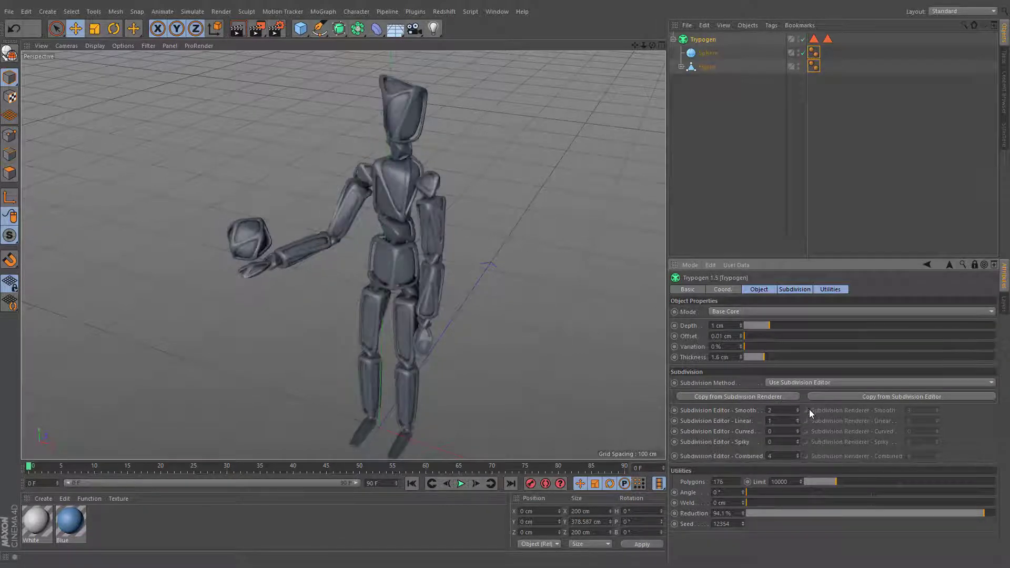
Slightly increase the offset of the Base Core structure on the figure and sphere
scroll(239, 241, "up", 6)
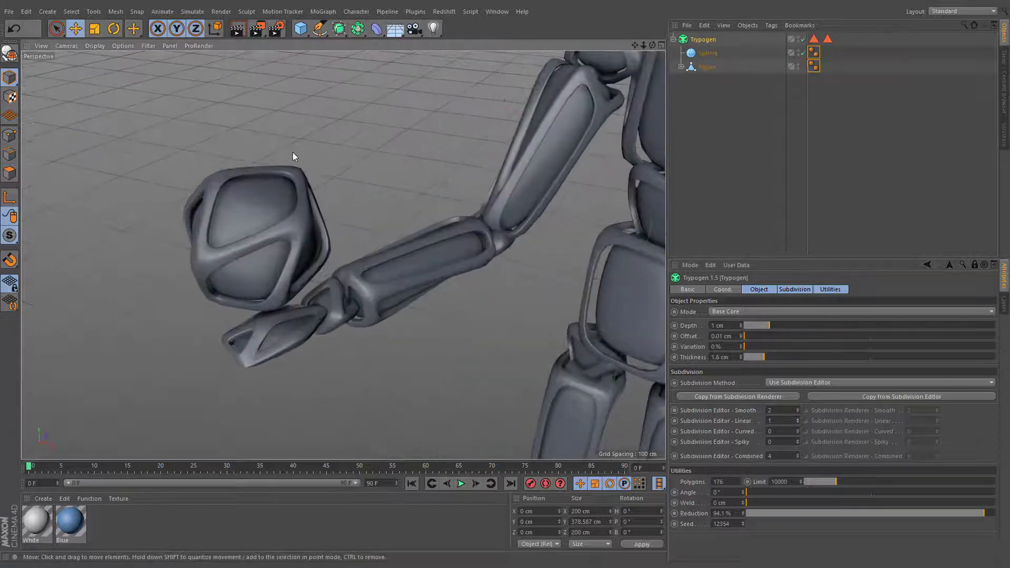
mouse_move(745, 336)
left_mouse_down()
mouse_move(787, 333)
mouse_move(734, 334)
mouse_move(794, 335)
mouse_move(756, 338)
left_mouse_up()
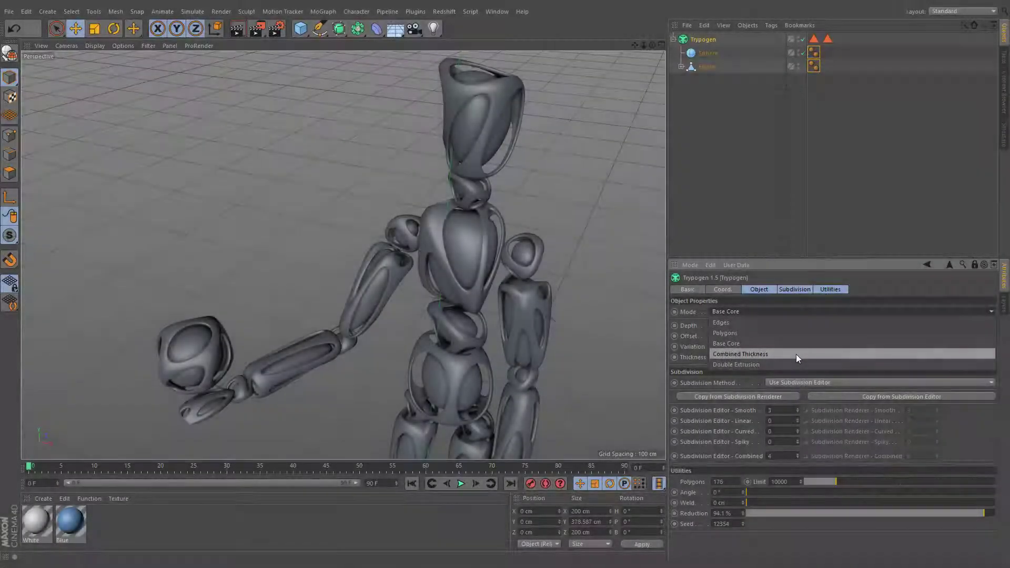
Switch Trypogen to Combined Thickness mode and reset its depth, offset and thickness to their defaults
left_click(797, 354)
mouse_move(789, 327)
left_mouse_down()
mouse_move(821, 330)
mouse_move(747, 328)
mouse_move(810, 330)
mouse_move(790, 340)
mouse_move(722, 340)
mouse_move(776, 341)
left_mouse_up()
right_click(741, 337)
right_click(741, 327)
right_click(741, 356)
Set Trypogen's depth to 1 cm, thickness to 2.1 cm and offset to 0.4 cm, with an editor Smooth subdivision of 3
left_click(771, 325)
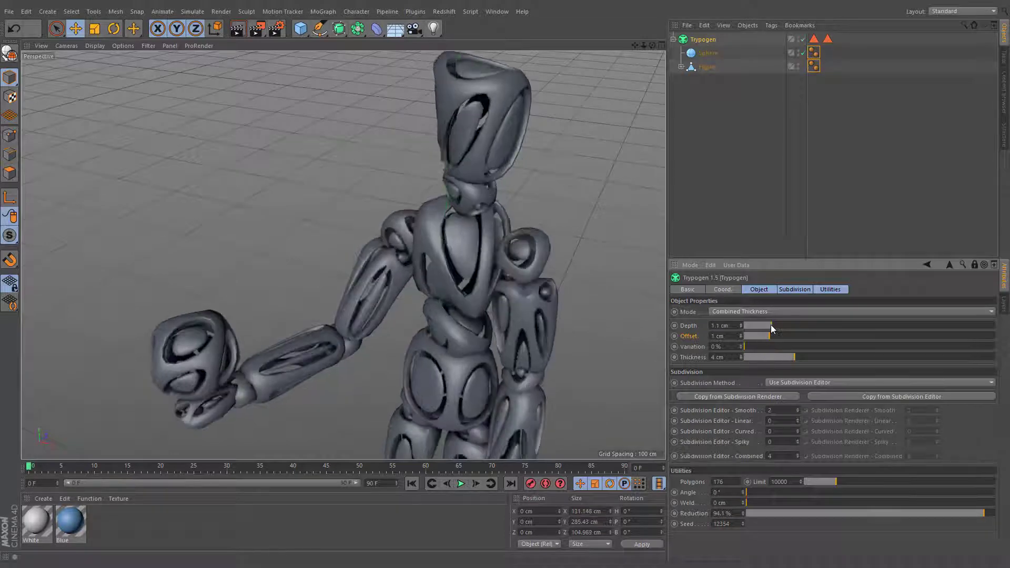
left_click(770, 357)
mouse_move(769, 336)
left_mouse_down()
mouse_move(745, 339)
mouse_move(755, 340)
left_mouse_up()
left_click(797, 408)
scroll(469, 306, "down", 2)
left_click_drag(470, 322, 463, 314, "alt")
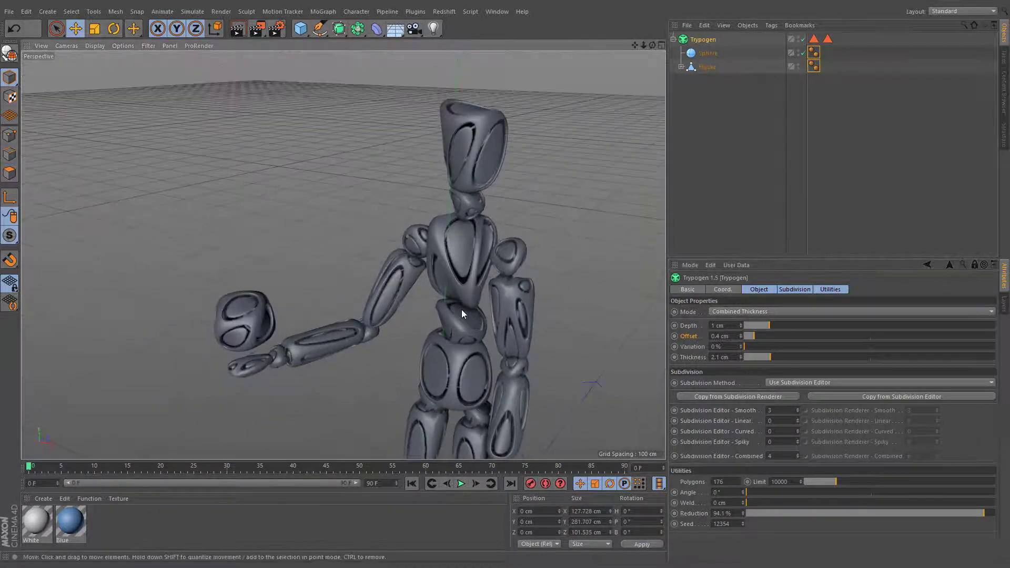
Apply both the White and the Blue material to Trypogen
left_click(38, 521)
left_click(65, 521, "shift")
left_click_drag(62, 518, 708, 41)
Use Trypogen's two polygon selection tags to restrict the Blue material to the inner core and the White material to the outer frame
left_click(855, 38)
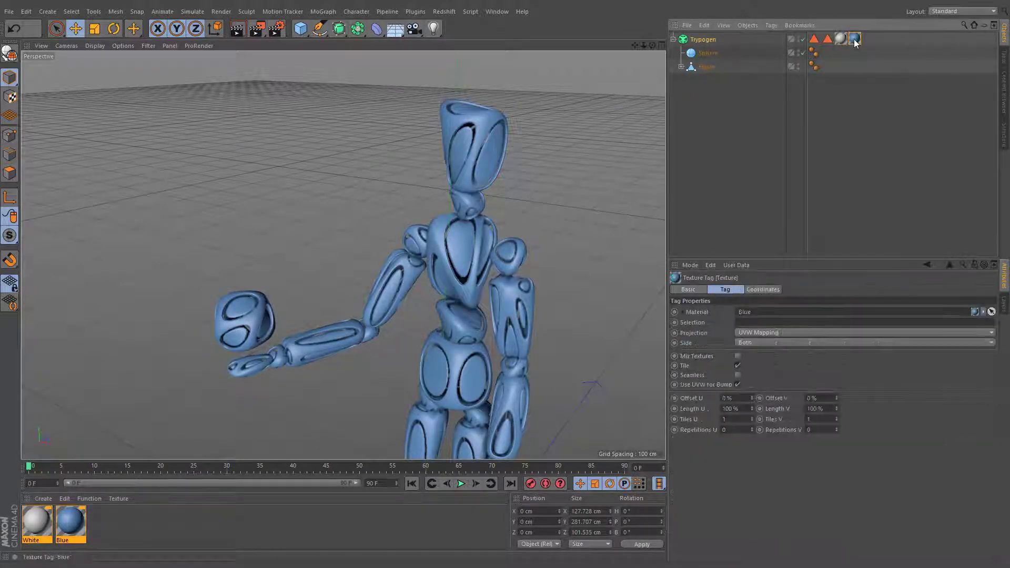
left_click_drag(766, 312, 764, 323)
left_click(841, 38)
left_click_drag(814, 39, 750, 323)
middle_click_drag(445, 280, 433, 256, "alt")
Change Trypogen's seed to 12357 and raise the reduction further for the figure and sphere
left_click(702, 40)
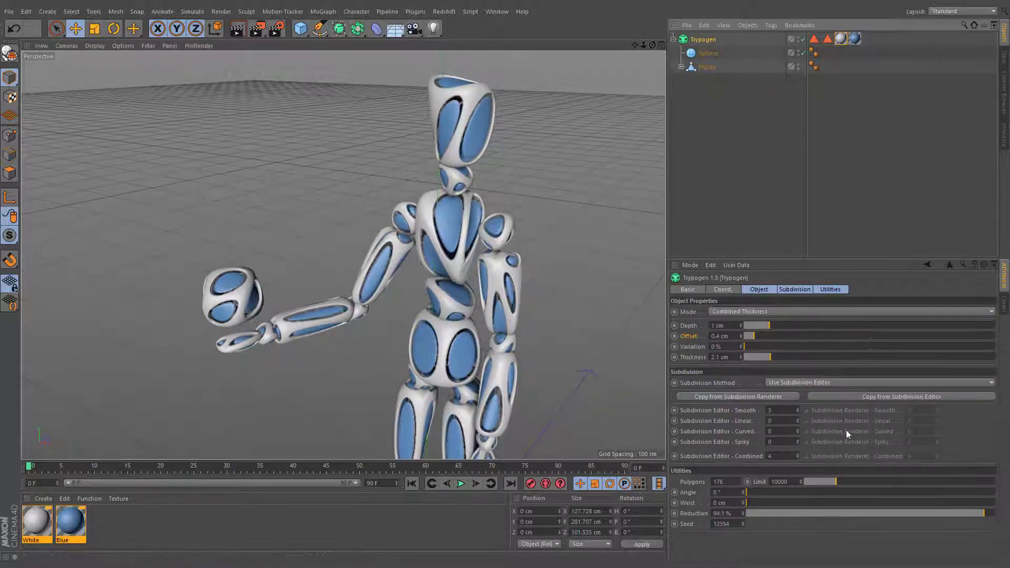
left_click(743, 522)
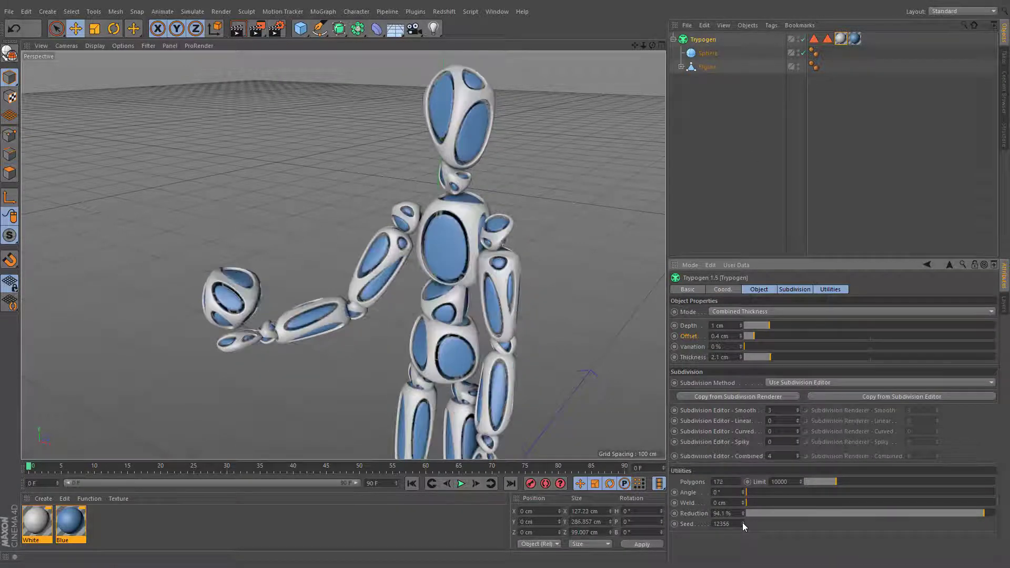
left_click(743, 522)
left_click(743, 523)
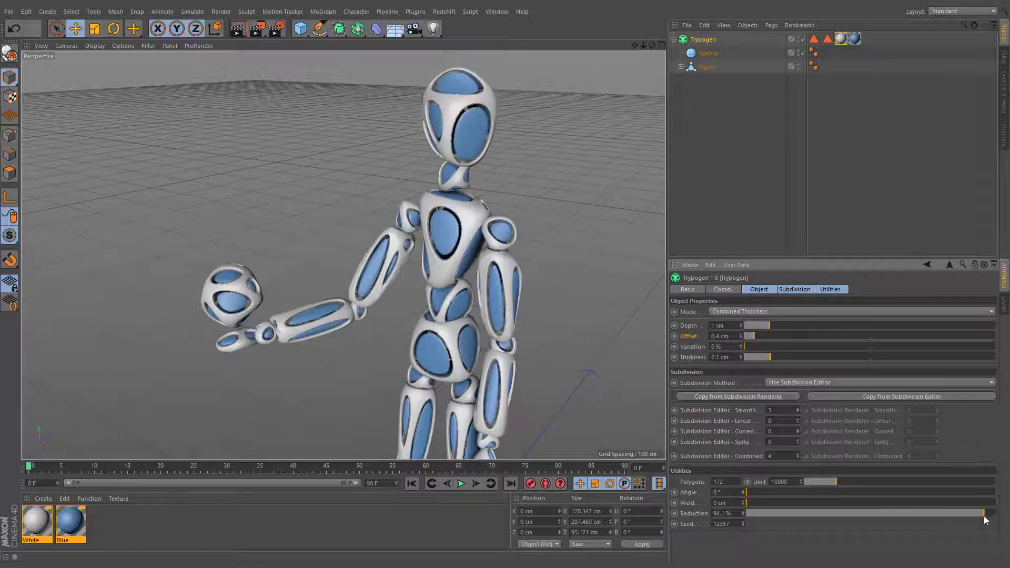
left_click_drag(982, 513, 998, 520)
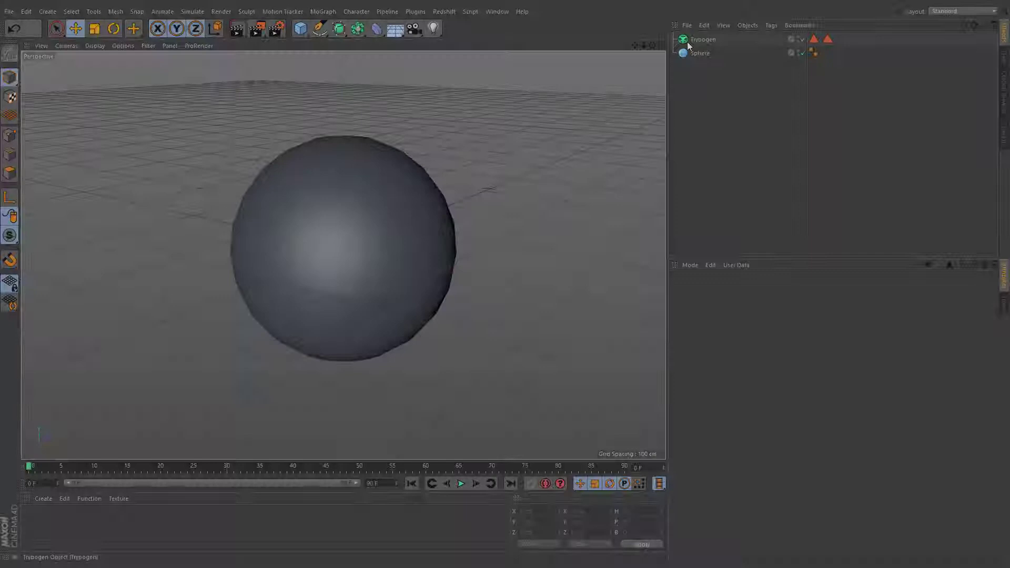
Choose the Double Extrusion mode for Trypogen and place the sphere inside it as its child
left_click(694, 41)
left_click(727, 312)
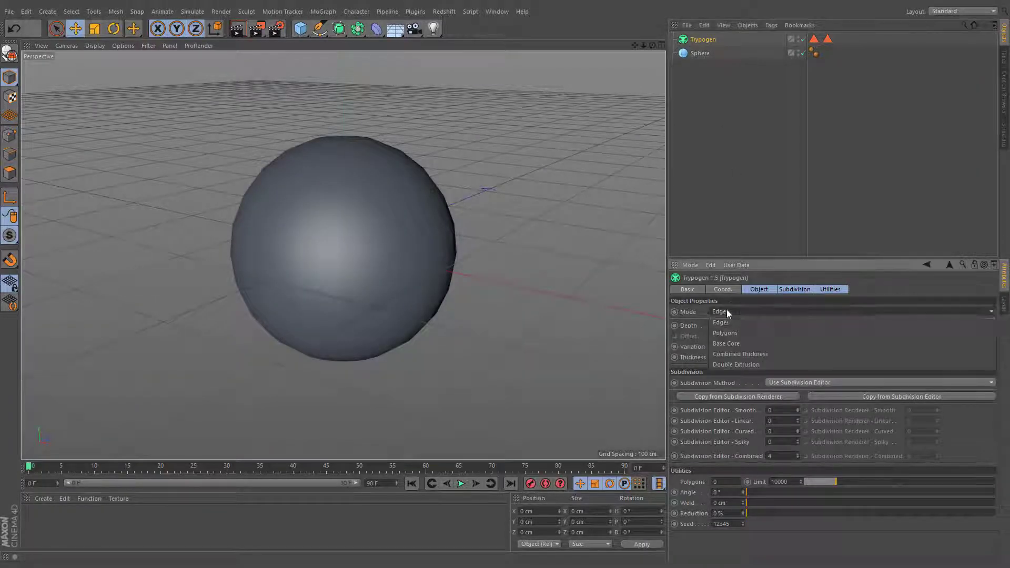
left_click(760, 364)
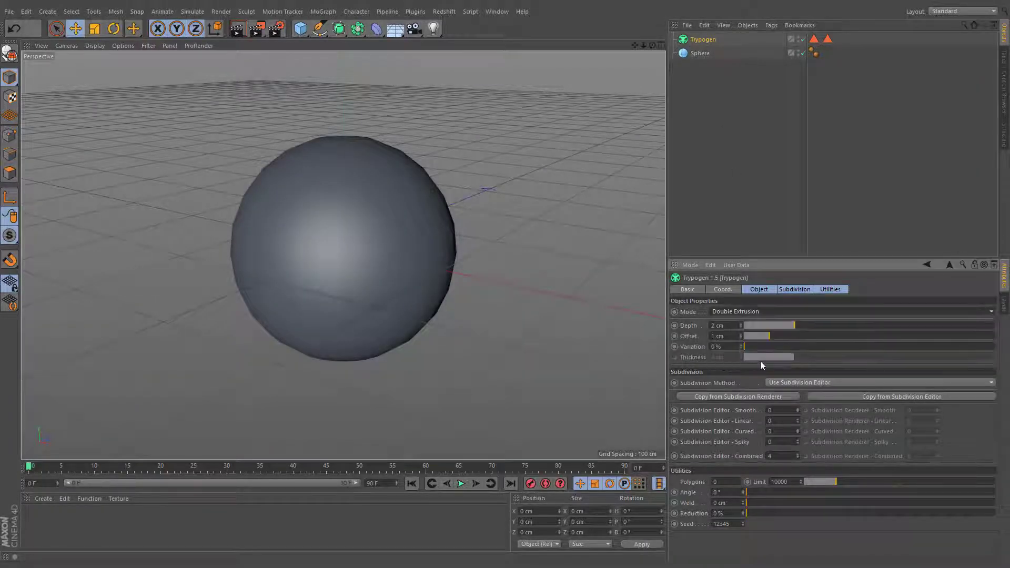
left_click_drag(690, 52, 700, 41)
Set Trypogen's offset to 2 cm and its editor subdivision to Smooth 2 and Linear 1
left_click_drag(775, 336, 793, 324)
left_click(798, 325)
left_click(798, 409)
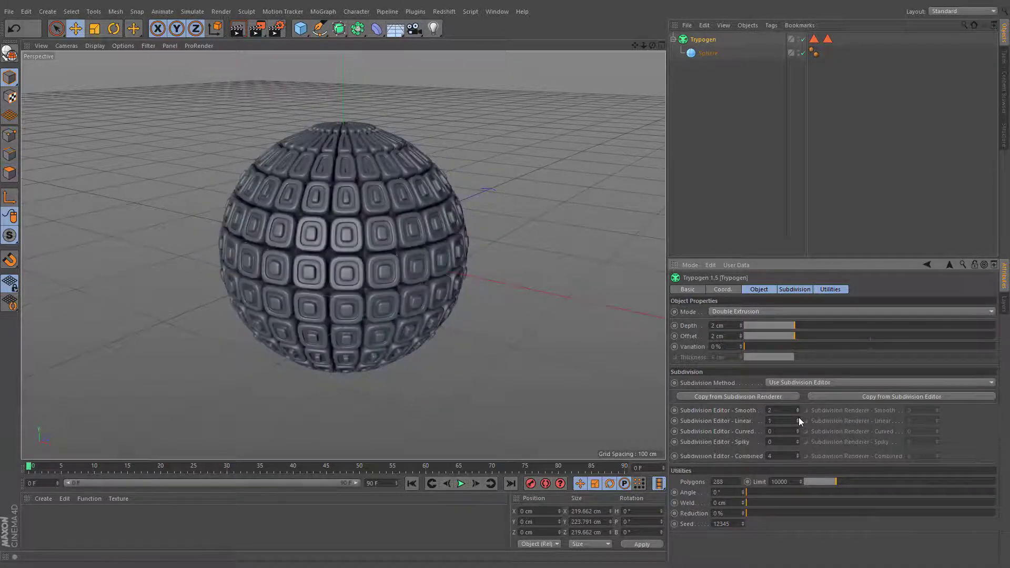
Change the sphere's type to Octahedron
left_click(708, 53)
left_click(742, 332)
left_click(743, 385)
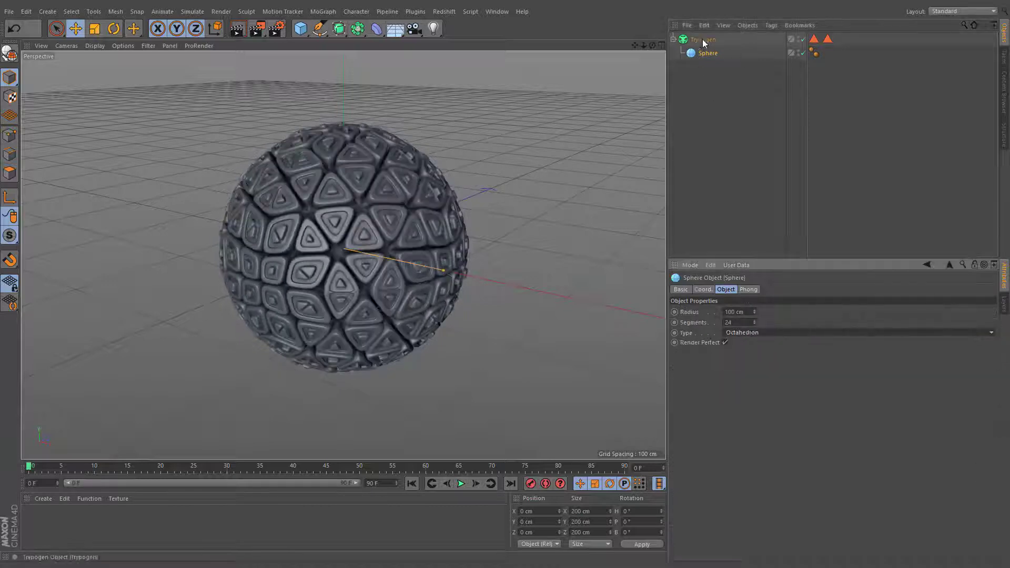
Adjust Trypogen's angle, offset and editor Linear subdivision on the octahedron sphere
left_click(703, 40)
left_click_drag(841, 492, 854, 491)
left_click_drag(795, 335, 813, 346)
left_click(850, 492)
left_click(798, 419)
scroll(365, 258, "down", 2)
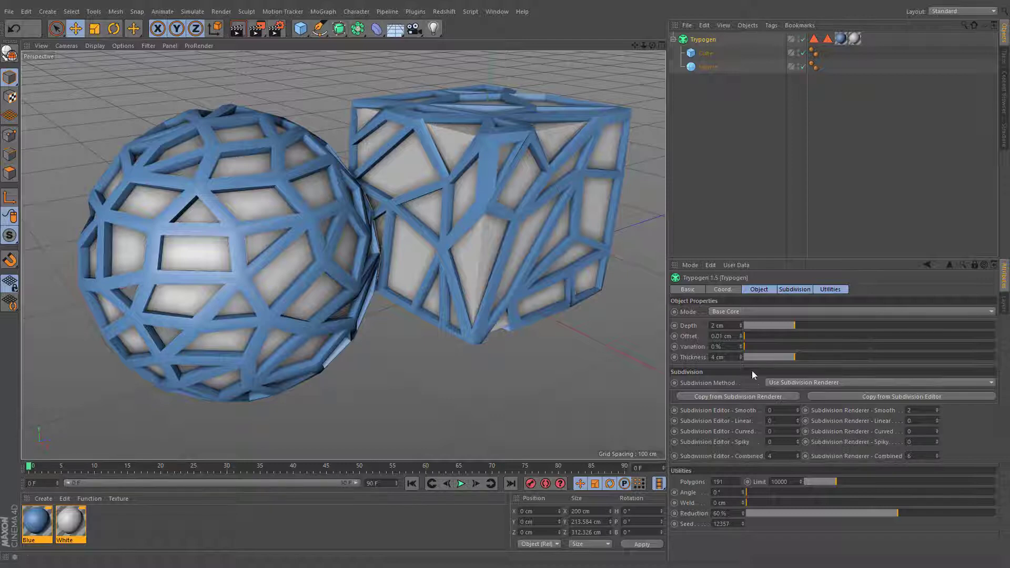
Render the blue and white sphere and cube in the Picture Viewer, inspect the smoothed result and close the viewer
left_click(257, 29)
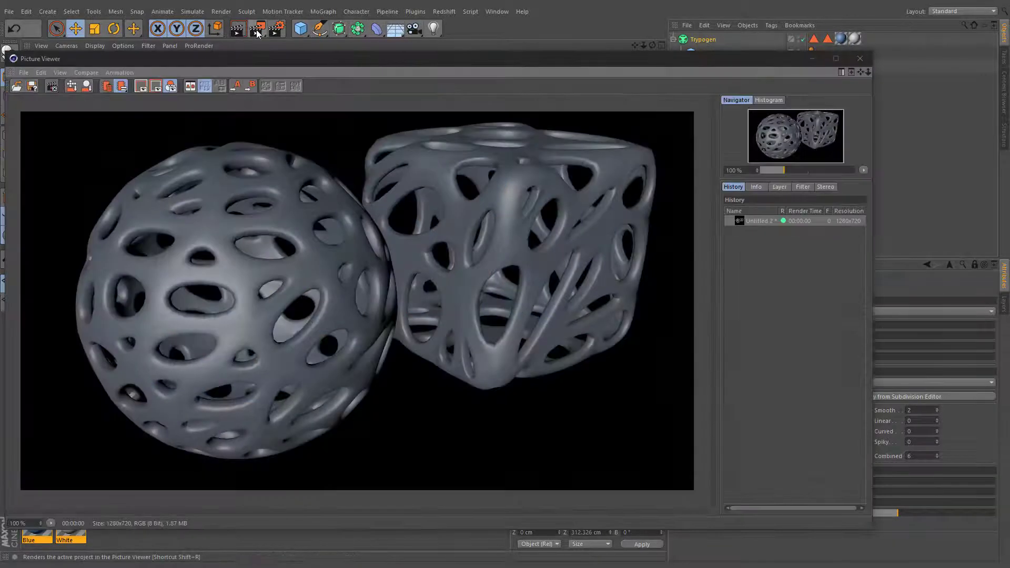
left_click(257, 30)
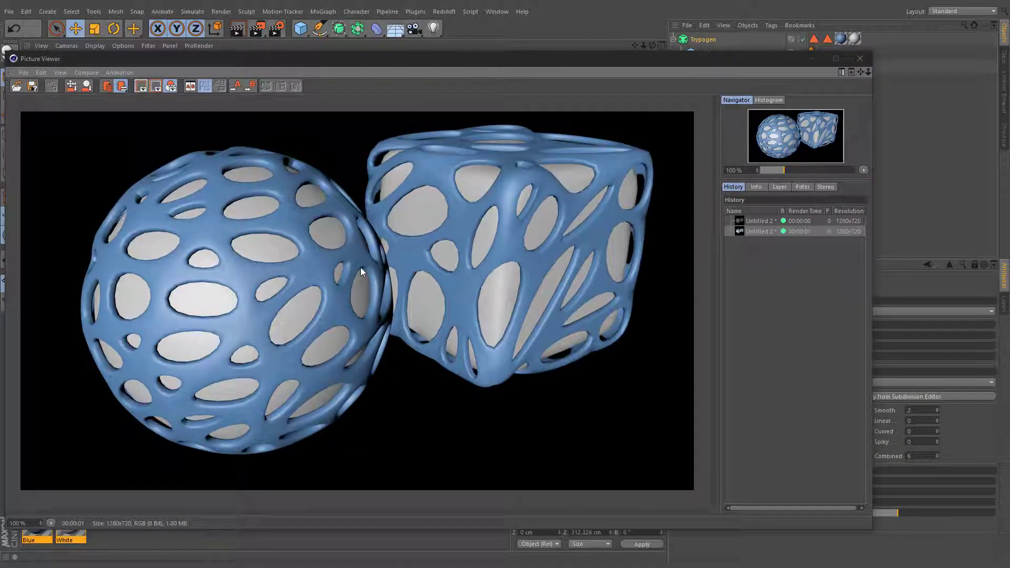
left_click(858, 59)
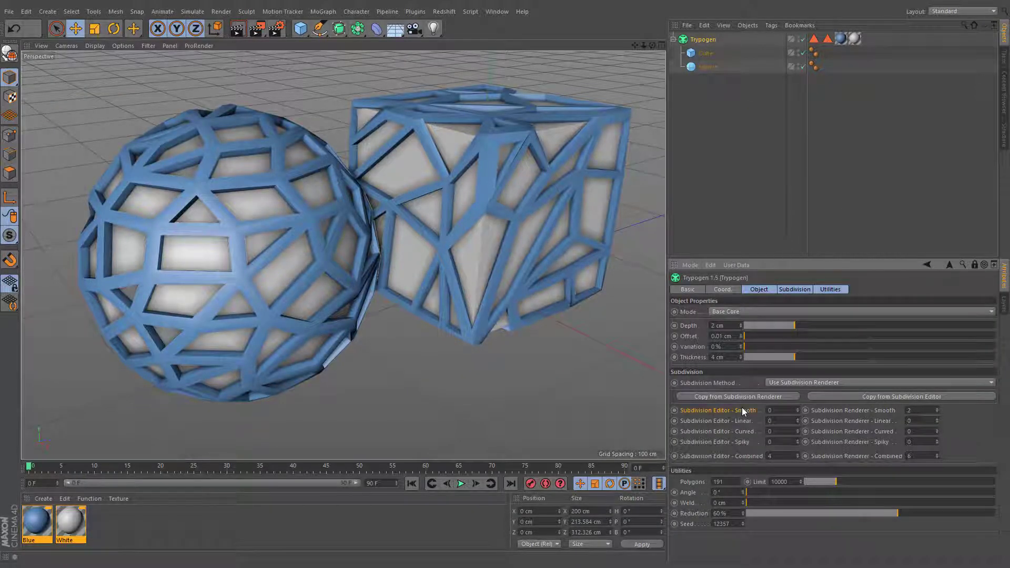
Try editor subdivision values of Smooth 2 and Linear 2 on the sphere and cube, and set both back to 0
left_click(797, 408)
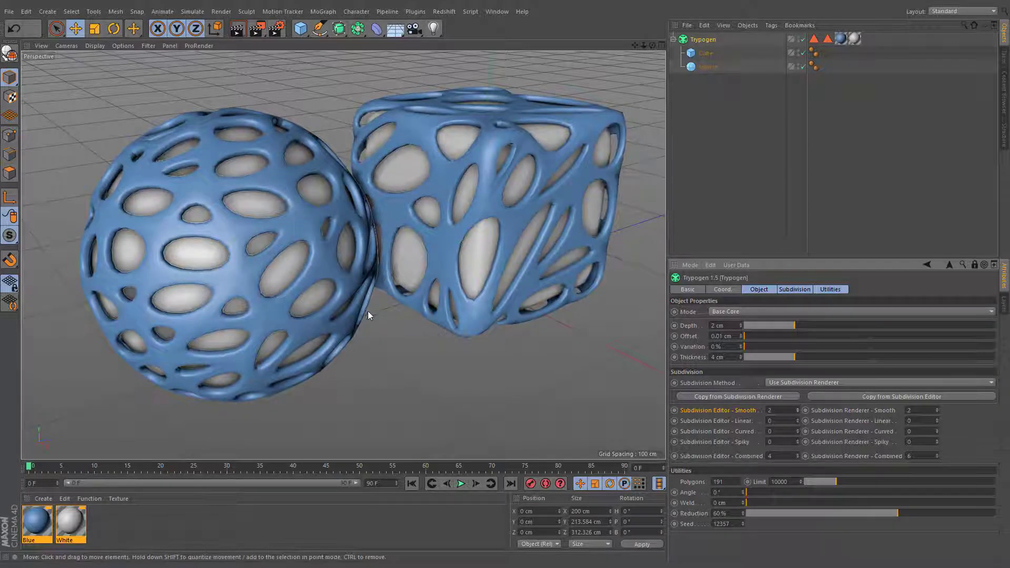
left_click(781, 421)
left_click(797, 419)
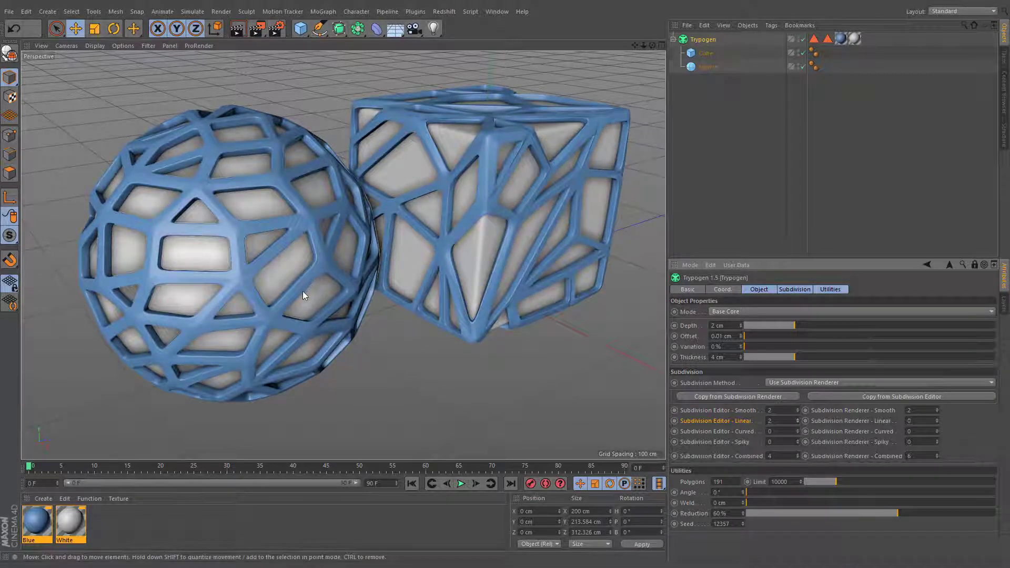
type("0")
key("Return")
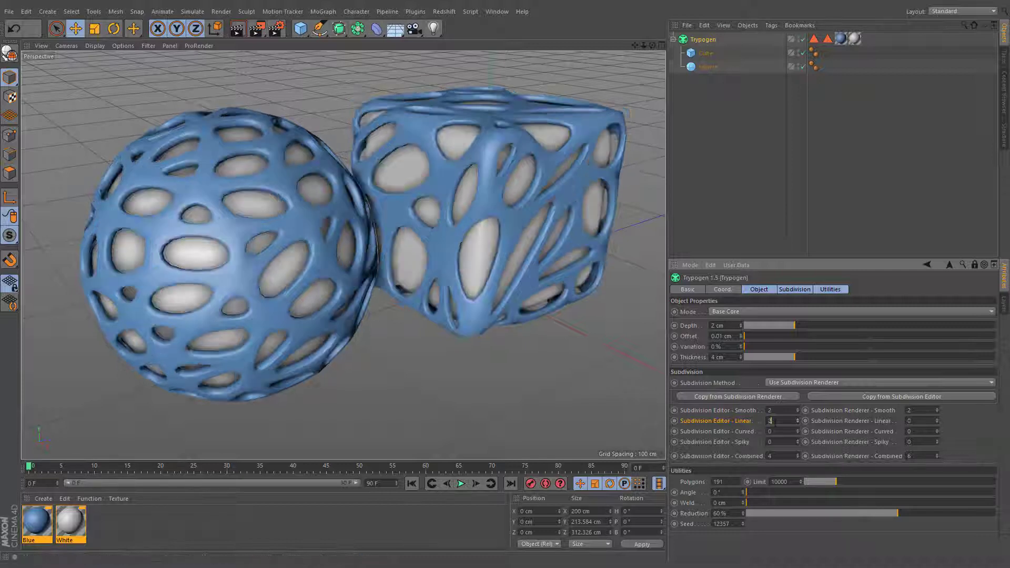
double_click(773, 410)
type("0")
key("Return")
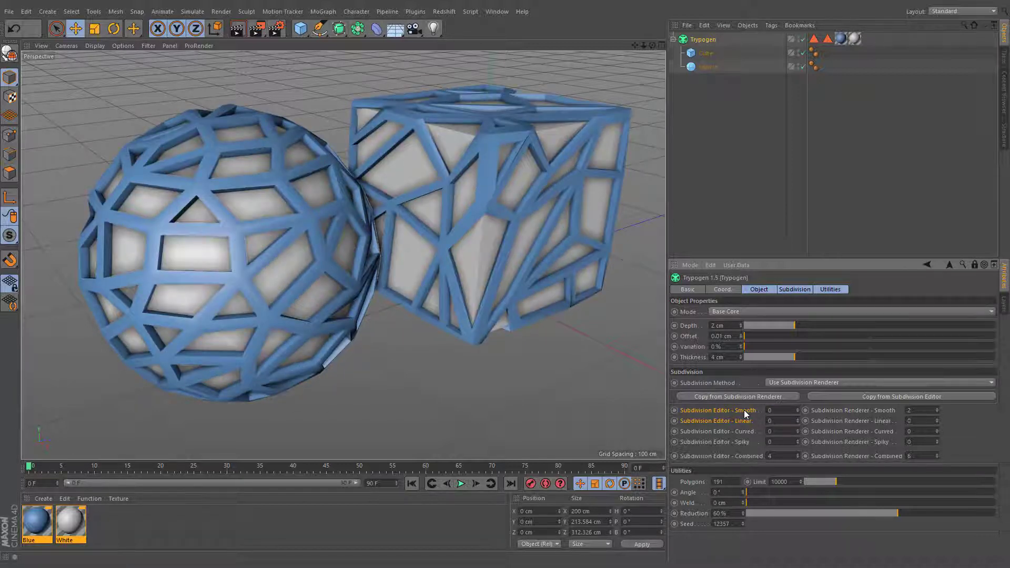
Try the editor Linear subdivision at 2, return it to 0 and set Curved to 3
left_click(798, 418)
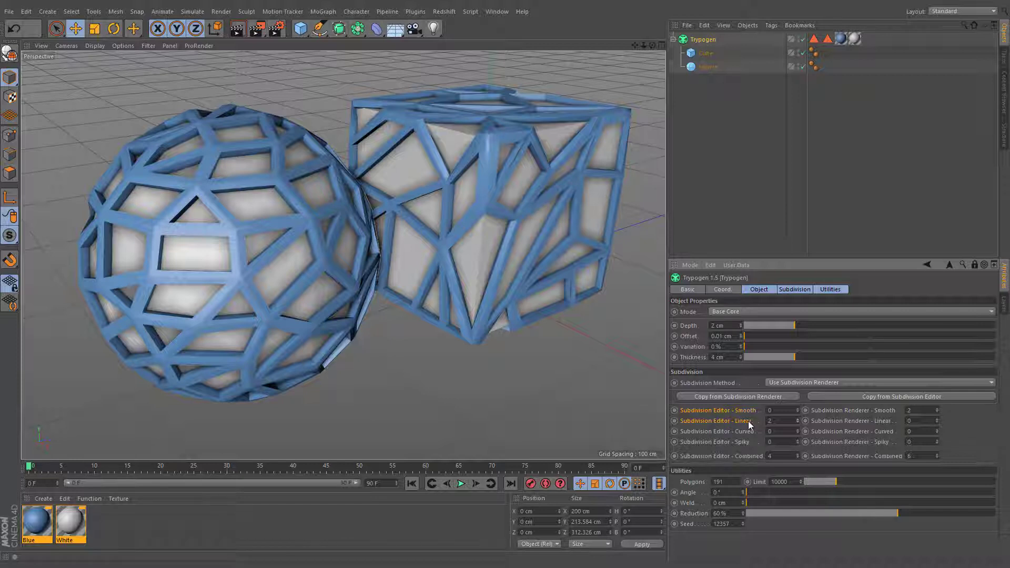
scroll(790, 421, "up", 1)
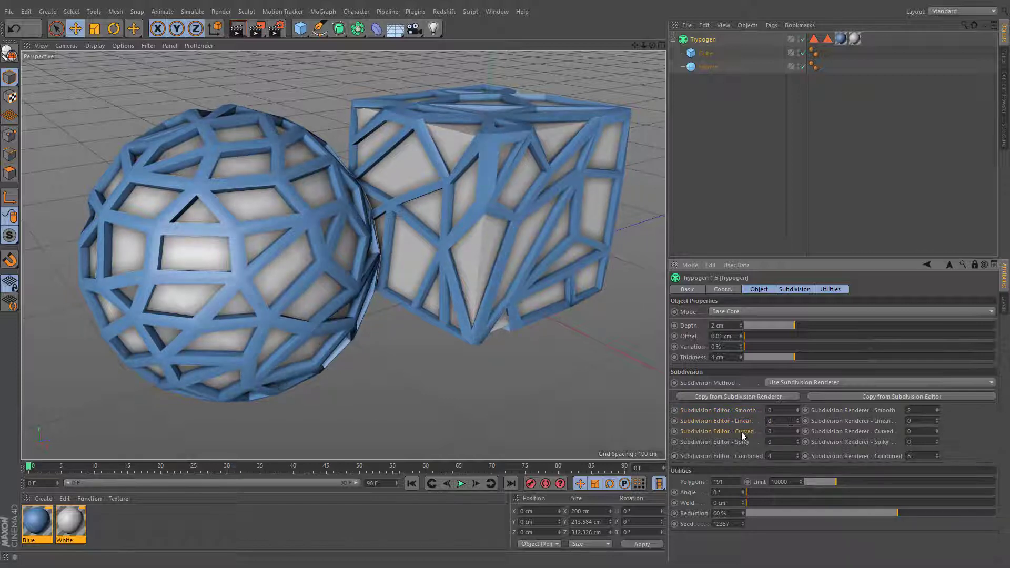
left_click(797, 429)
left_click(797, 428)
left_click(798, 429)
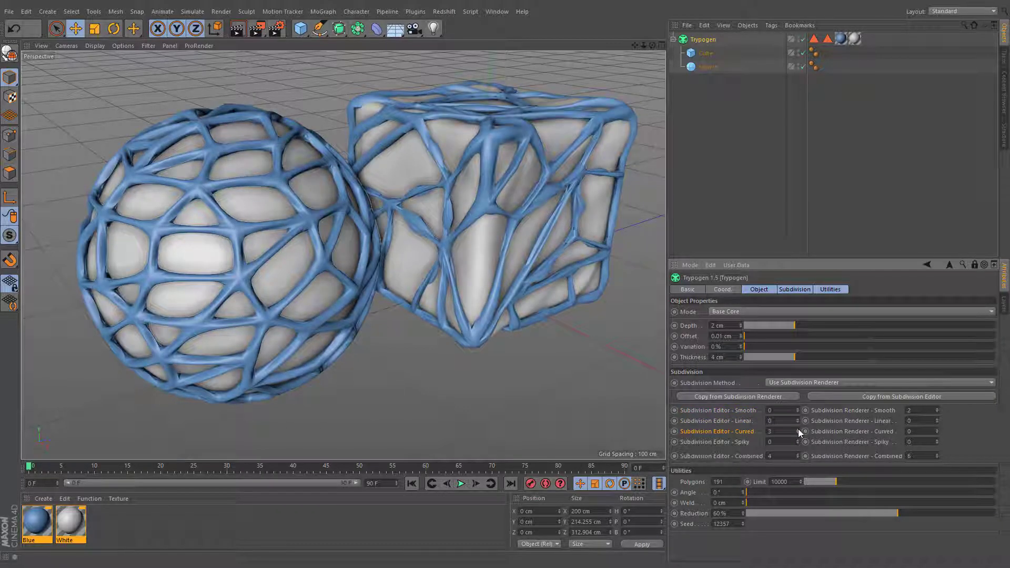
Switch Trypogen to Polygons mode and set its angle to 20.6°
left_click(737, 311)
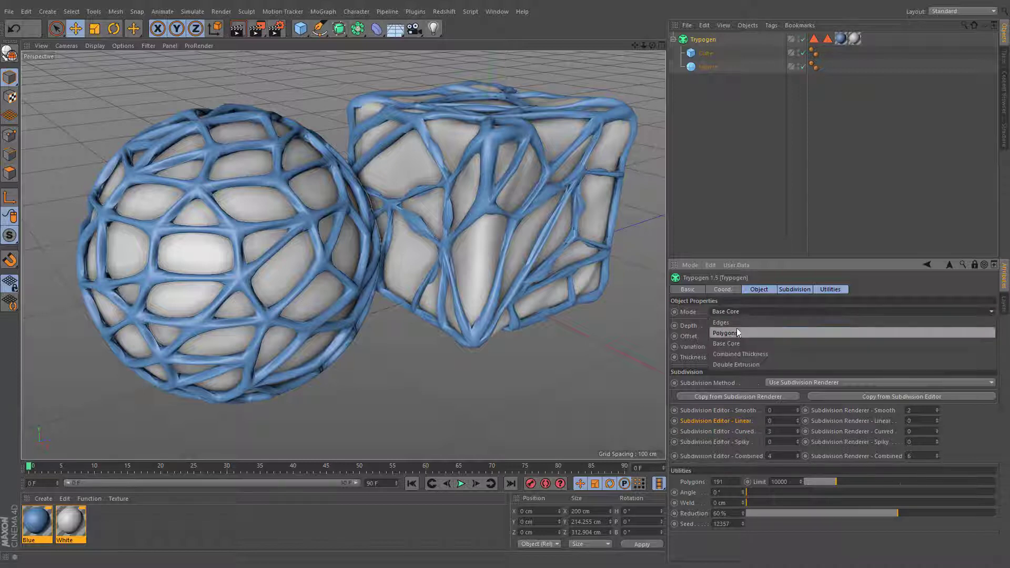
left_click(737, 330)
scroll(781, 431, "down", 3)
left_click_drag(889, 496, 920, 497)
scroll(781, 414, "up", 1)
Try the editor Linear subdivision at 3 on the polygon pieces, return it to 0 and set Curved to 3
left_click(799, 419)
left_click(799, 419)
left_click(799, 419)
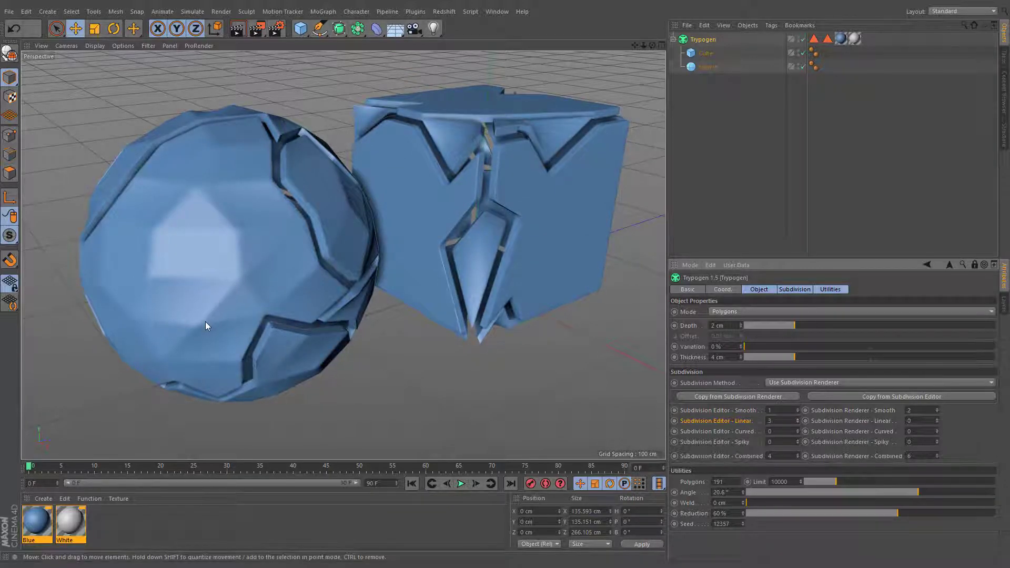
double_click(775, 421)
type("0")
double_click(776, 432)
type("3")
key("Return")
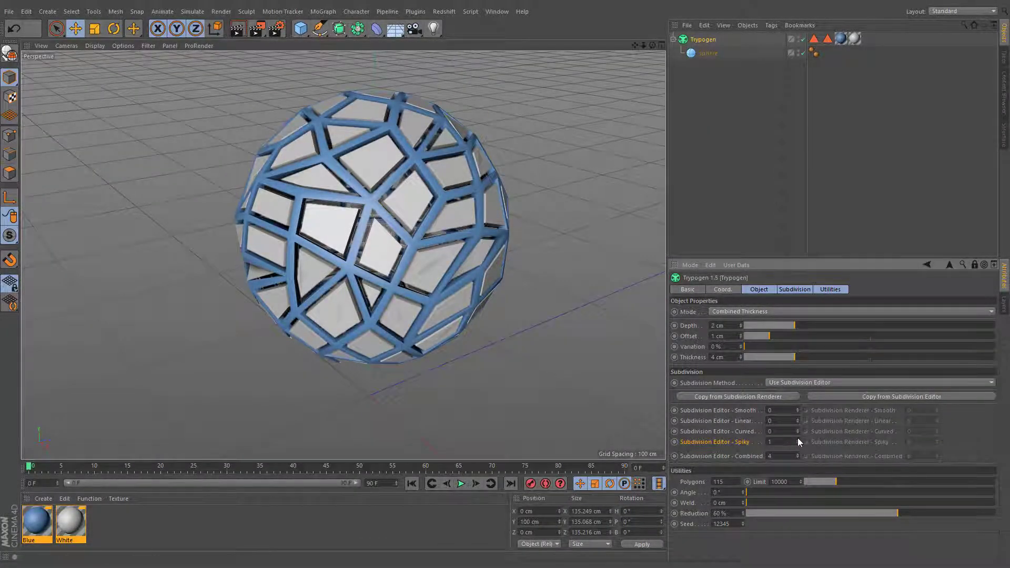
Try the editor Spiky subdivision at 3 on the sphere and return it to 1
left_click(798, 440)
left_click(797, 439)
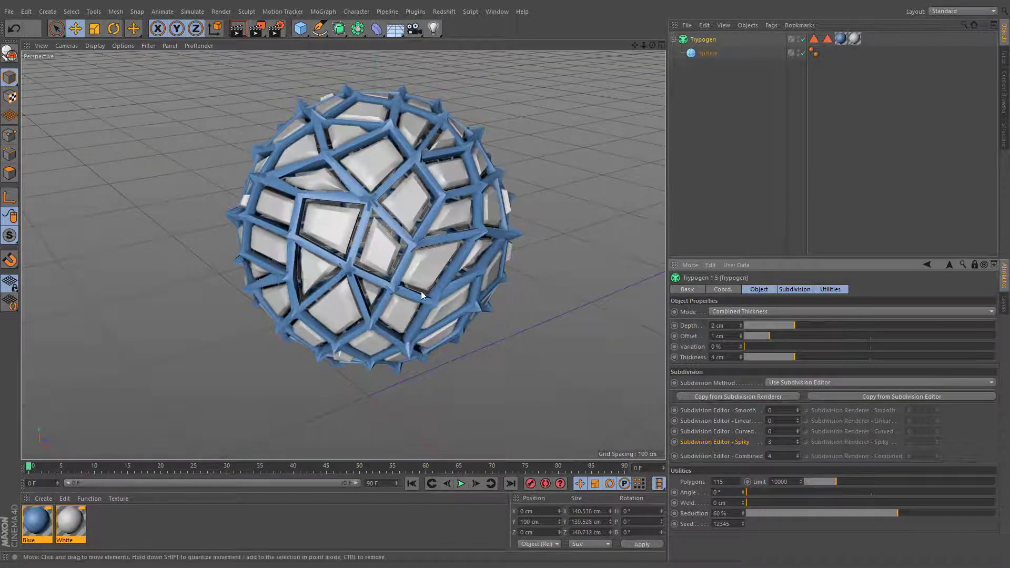
left_click(797, 444)
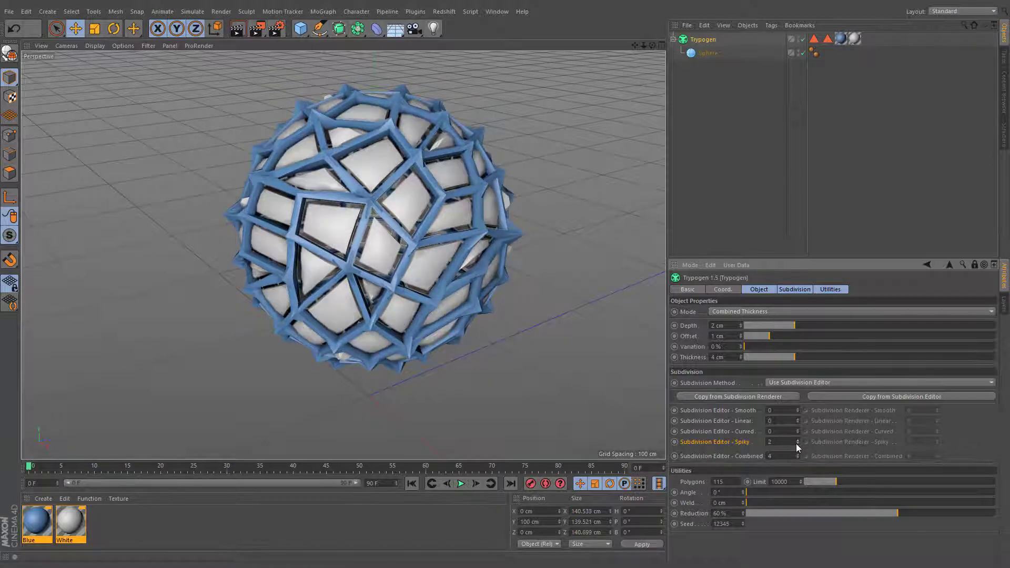
left_click(797, 444)
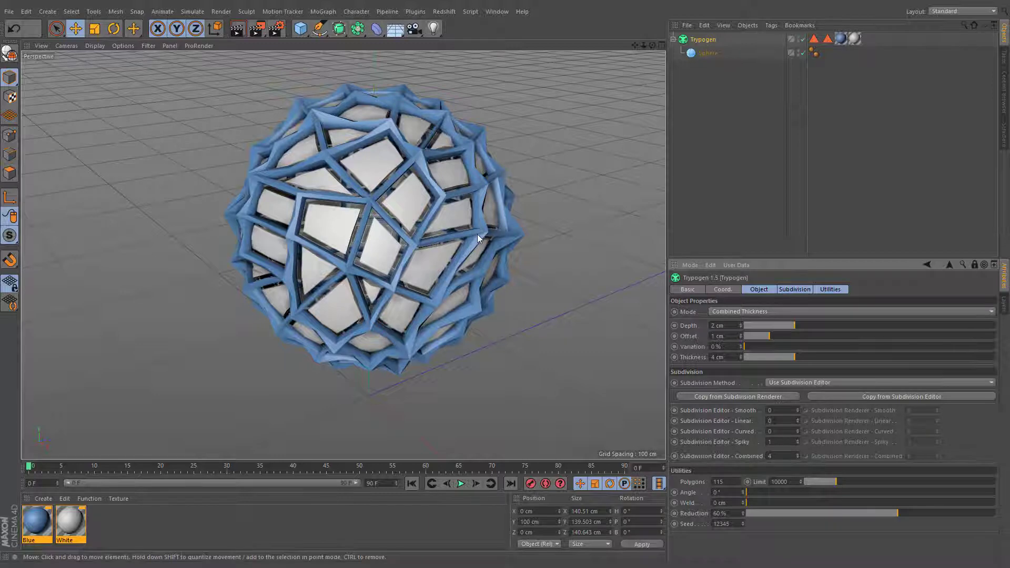
Set the thickness to 10 cm and the editor Curved subdivision to 3, and switch Trypogen to another mode
left_click_drag(795, 358, 872, 359)
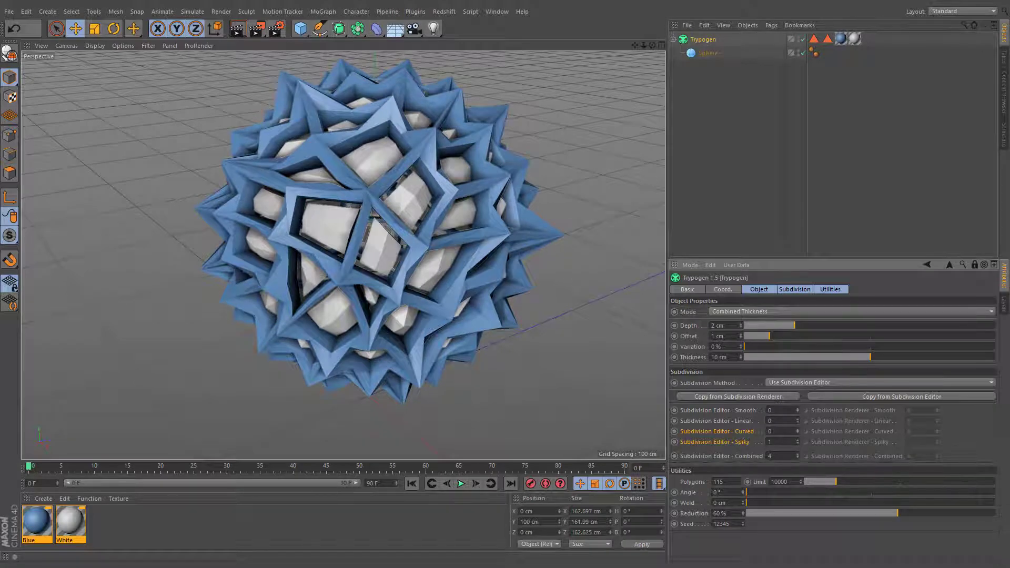
left_click(798, 429)
left_click(797, 429)
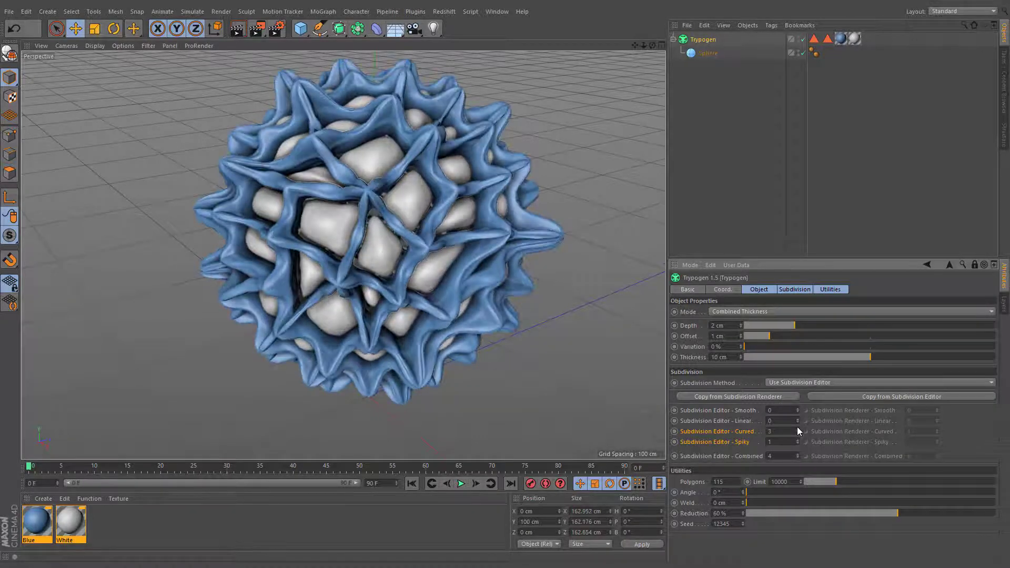
left_click_drag(830, 358, 873, 359)
left_click(746, 312)
left_click(746, 324)
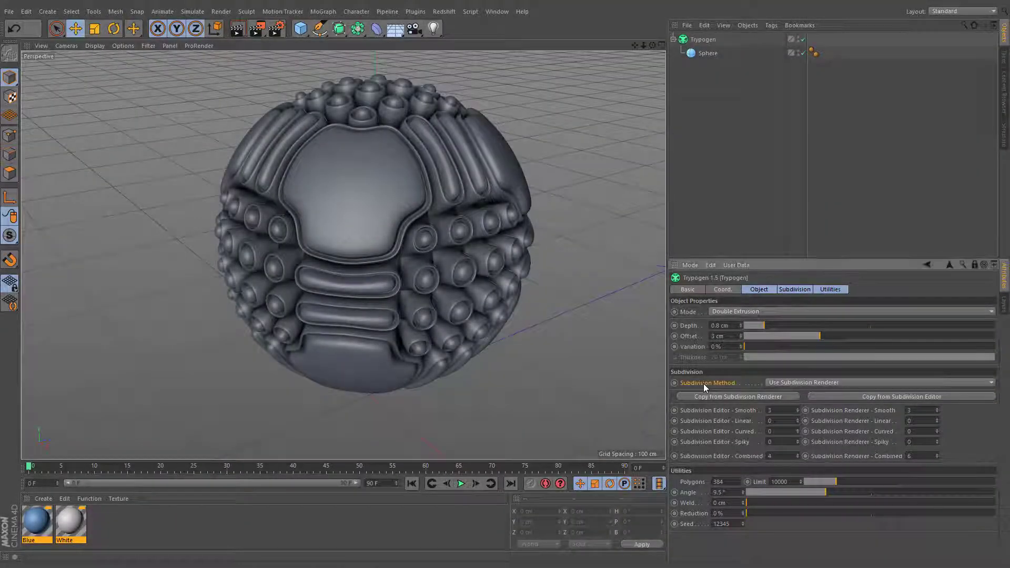
Switch the subdivision method to Use Subdivision Editor and set the editor Smooth, Linear, Curved and Spiky values to 1
left_click(837, 382)
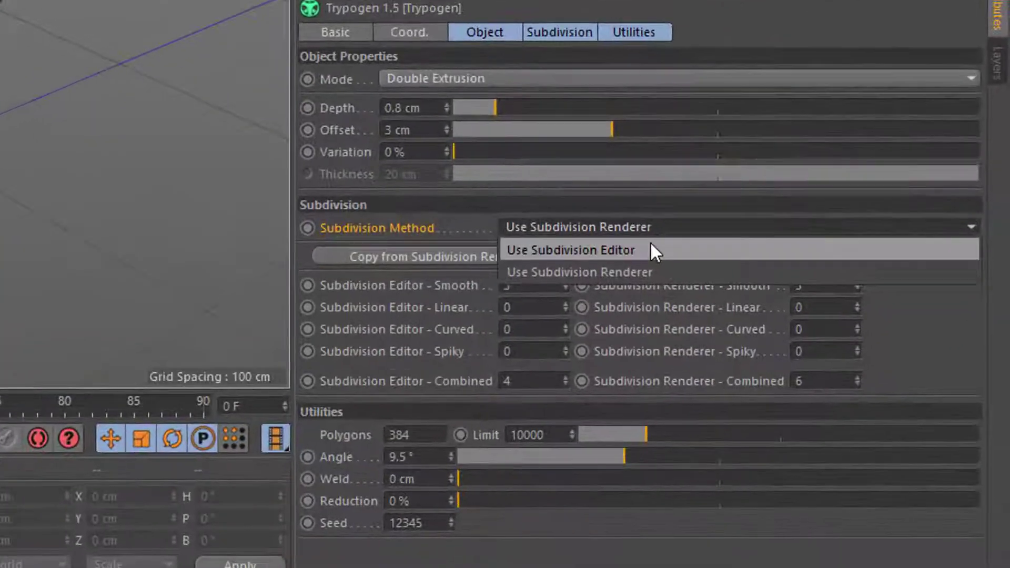
left_click(733, 312)
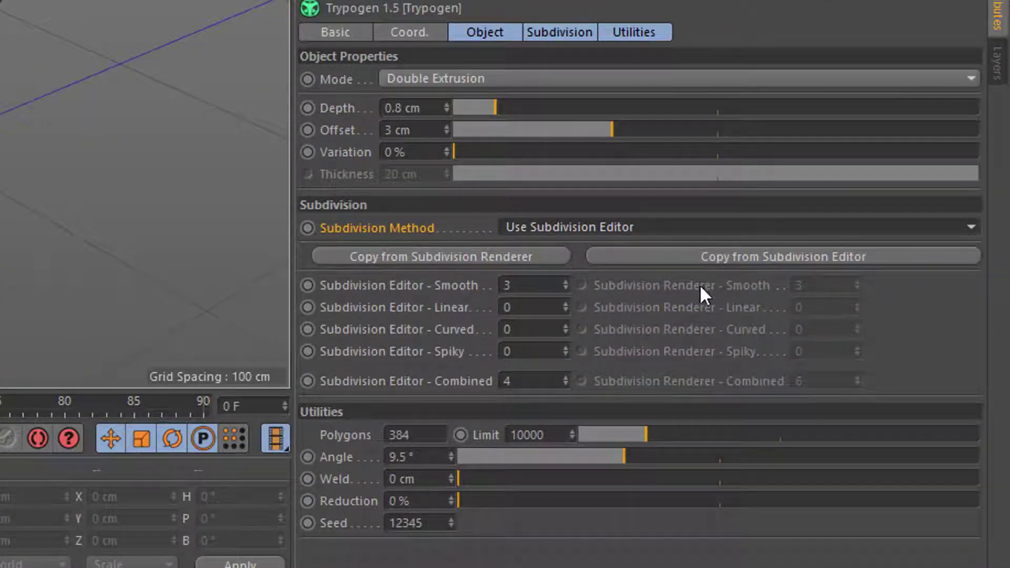
left_click(566, 288)
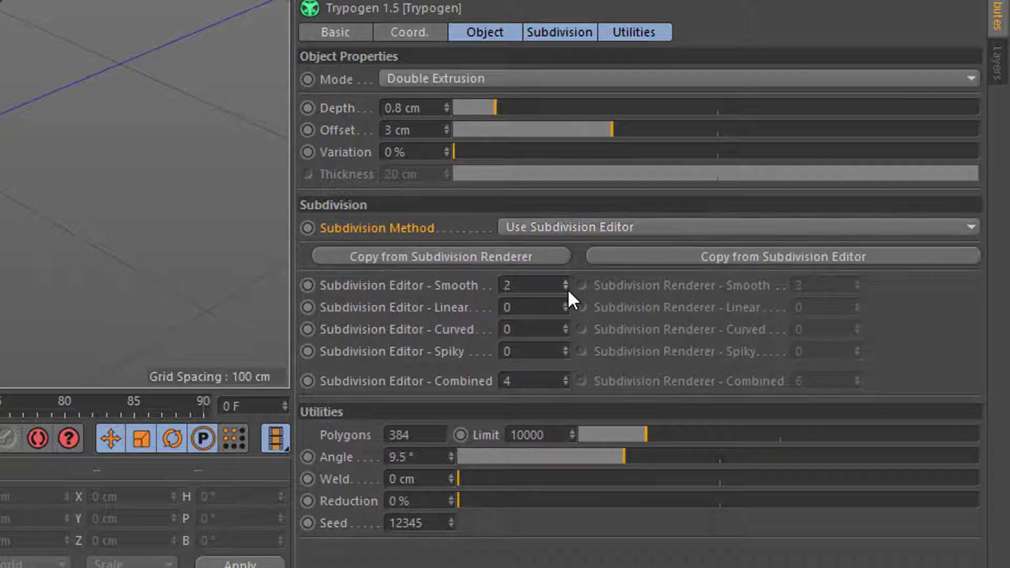
left_click(566, 305)
left_click(566, 326)
left_click(567, 347)
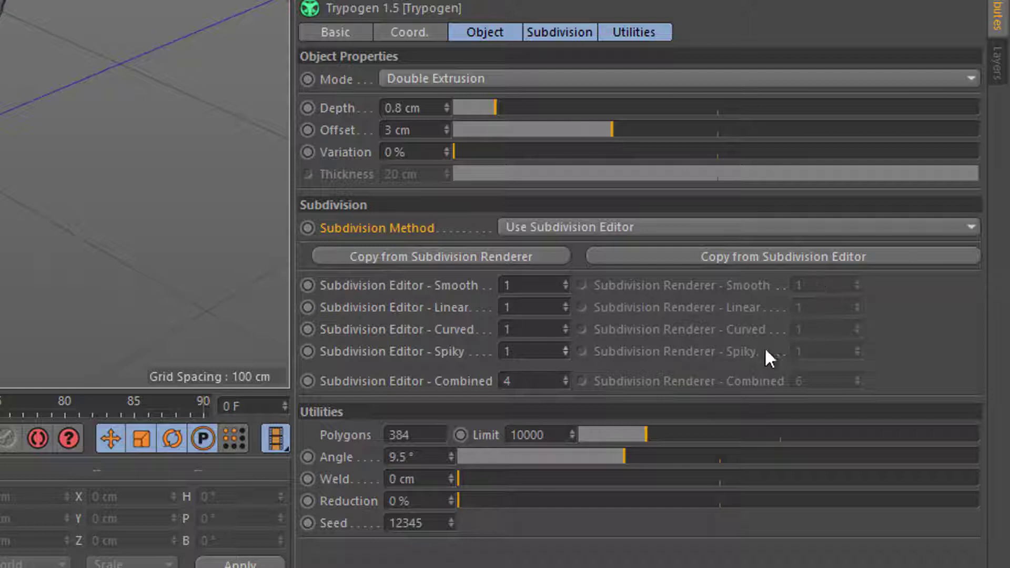
Set the editor Spiky, Curved, Linear and Smooth subdivisions all to 0
left_click(566, 354)
left_click(566, 332)
left_click(566, 310)
left_click(566, 288)
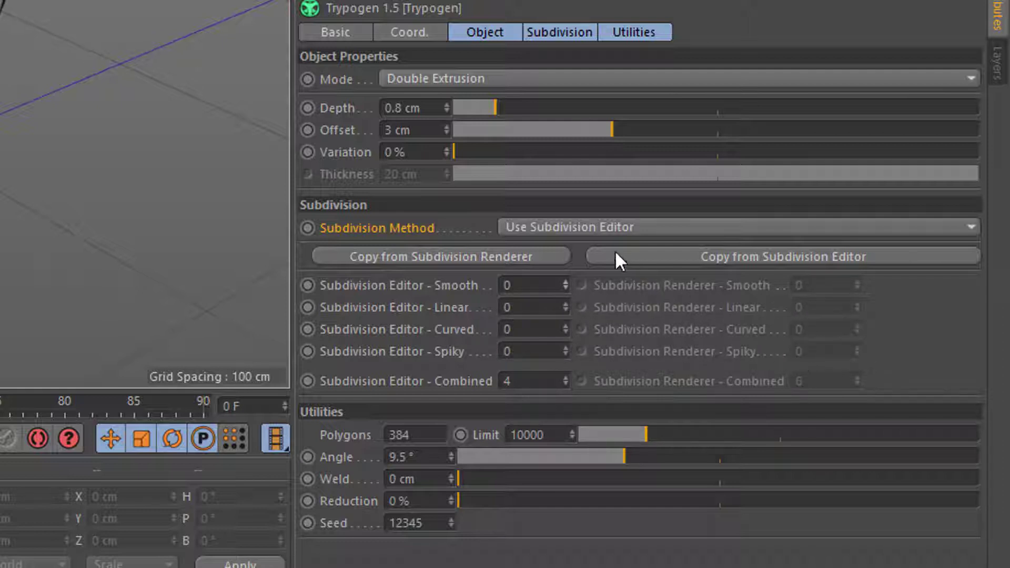
Switch the subdivision method to Use Subdivision Renderer and set the renderer Smooth subdivision to 3
left_click(573, 227)
left_click(568, 269)
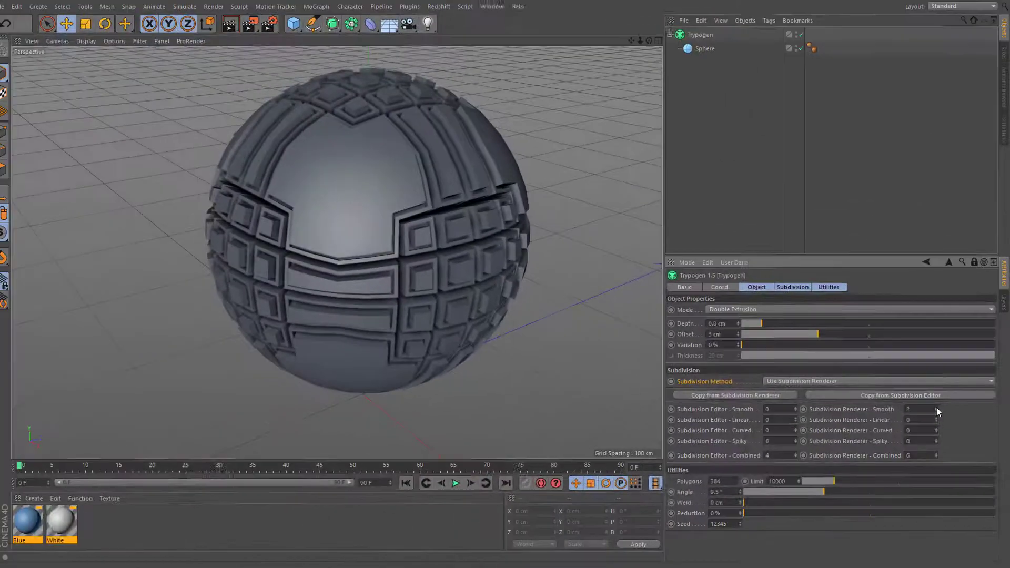
left_click(857, 283)
left_click(857, 283)
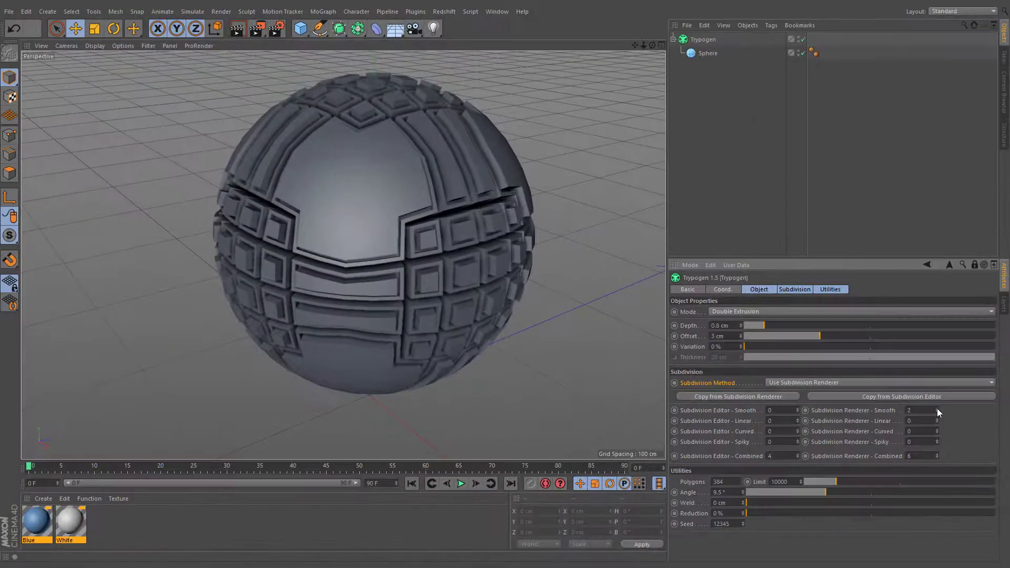
left_click(937, 409)
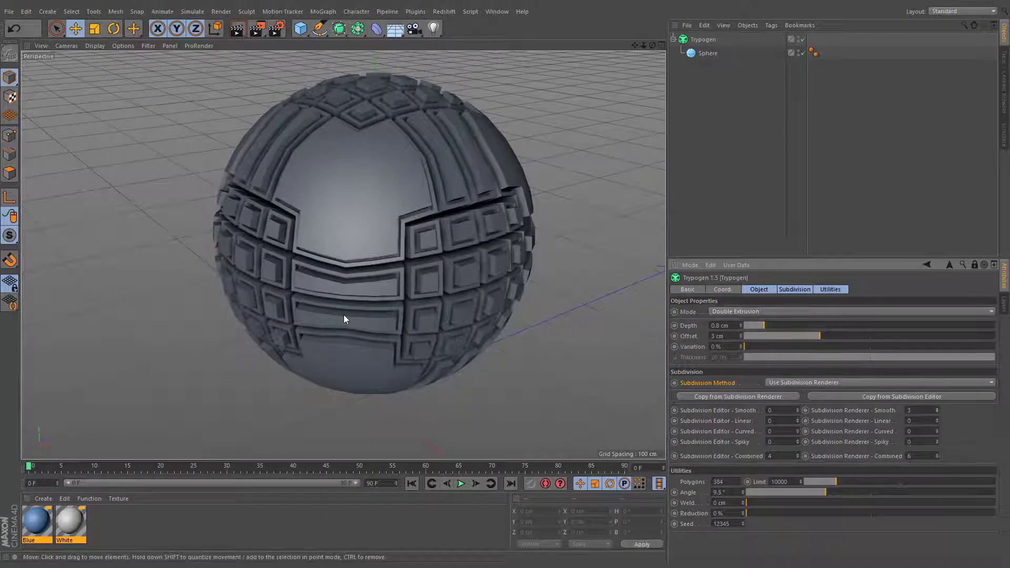
Render the sphere to the Picture Viewer, close it, and copy the renderer subdivision values to the editor
left_click(257, 29)
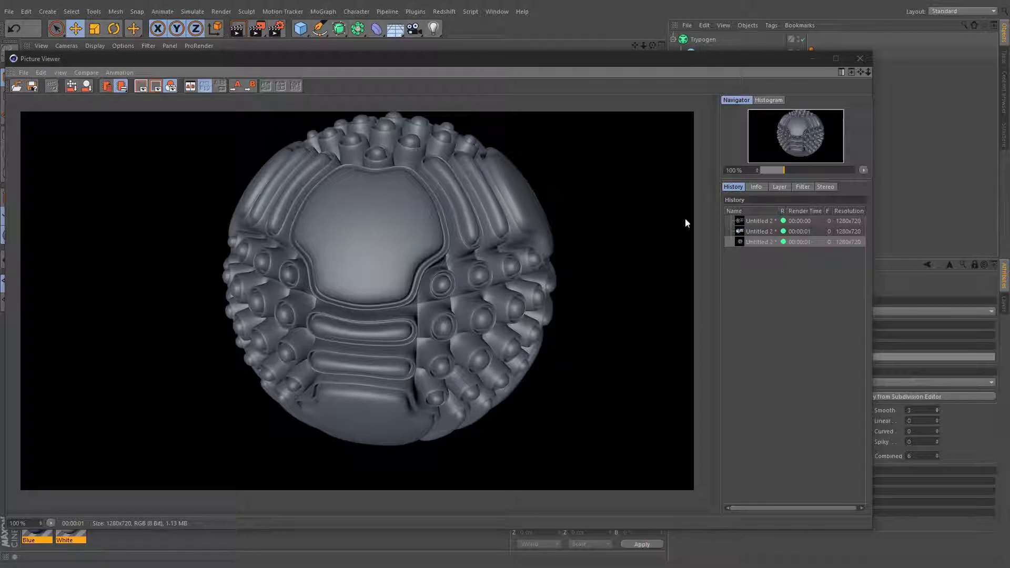
left_click(858, 59)
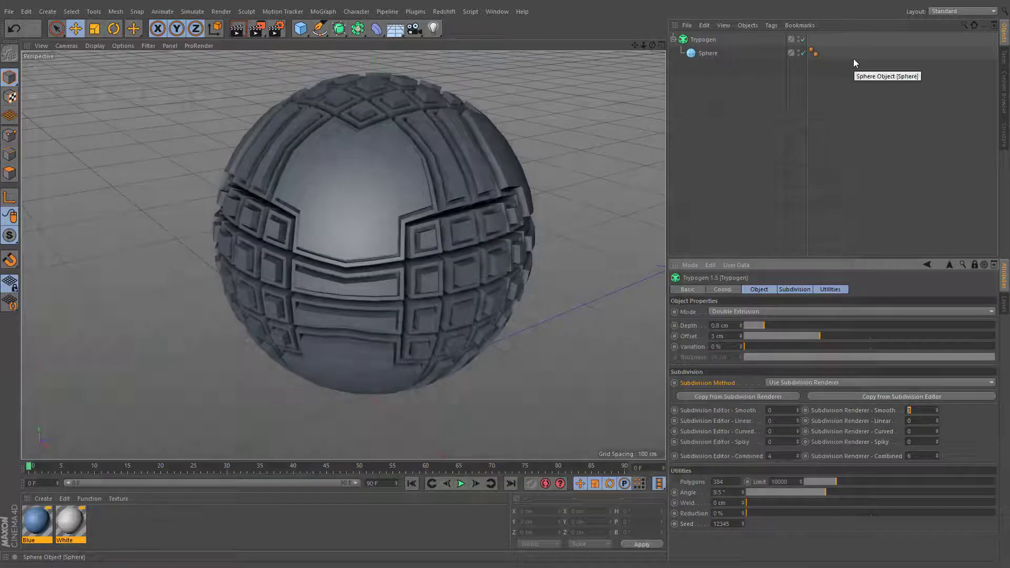
left_click(720, 397)
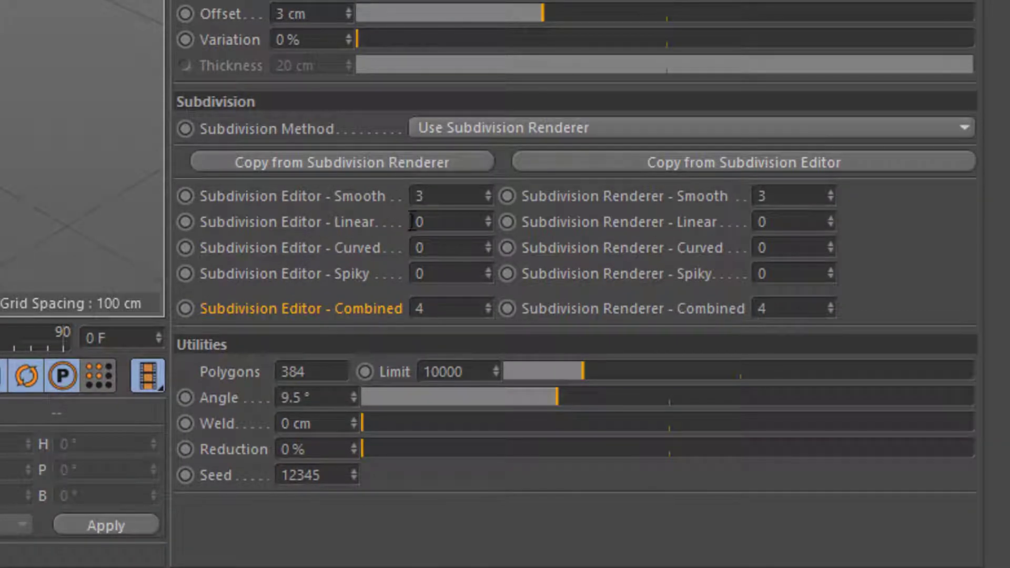
Raise the editor Linear, Curved and Spiky subdivisions and open the editor Combined value for editing
left_click(488, 218)
left_click(488, 219)
left_click(486, 244)
left_click(488, 268)
double_click(414, 311)
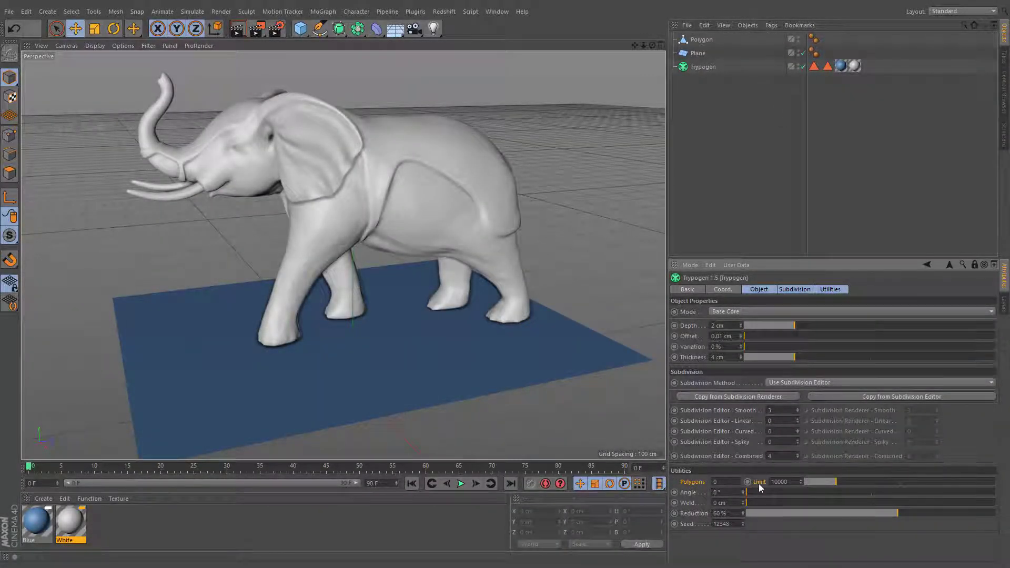
Place the plane and the elephant polygon mesh inside the Trypogen object
left_click_drag(698, 54, 705, 71)
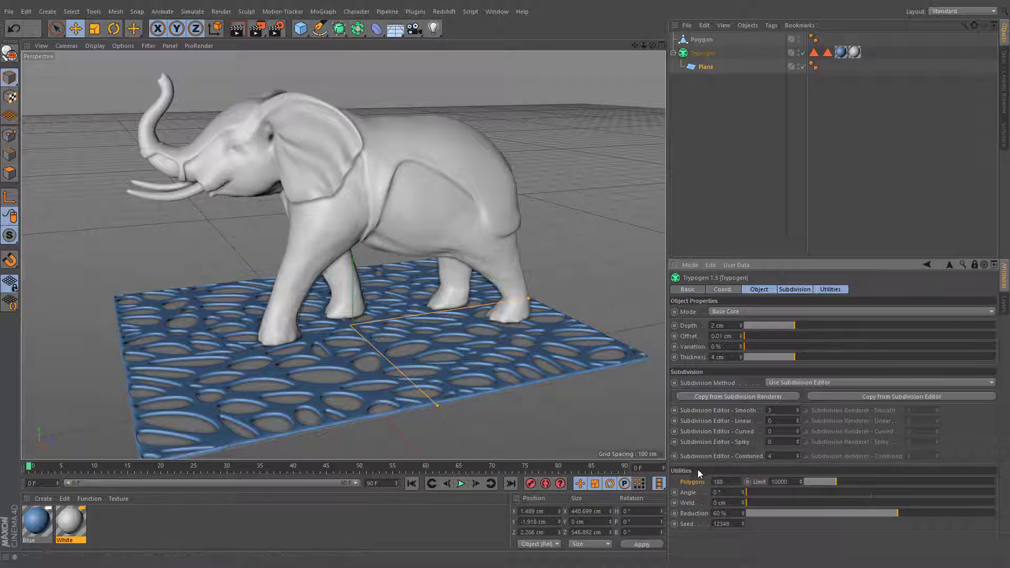
left_click(738, 482)
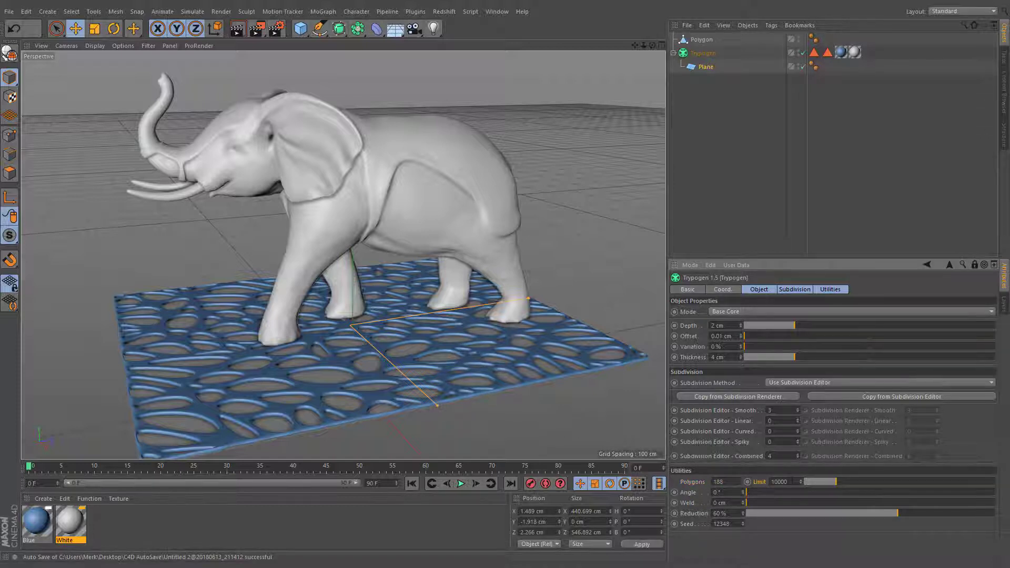
left_click_drag(702, 39, 698, 62)
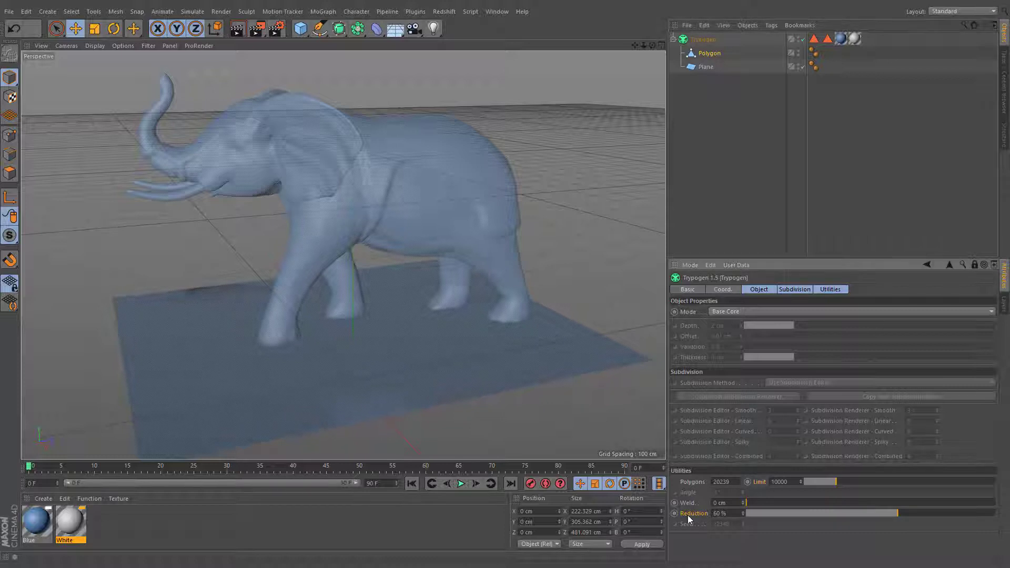
Set the Trypogen reduction to 99% and raise the polygon limit to 26200 for the elephant
double_click(725, 513)
type("99")
key("Return")
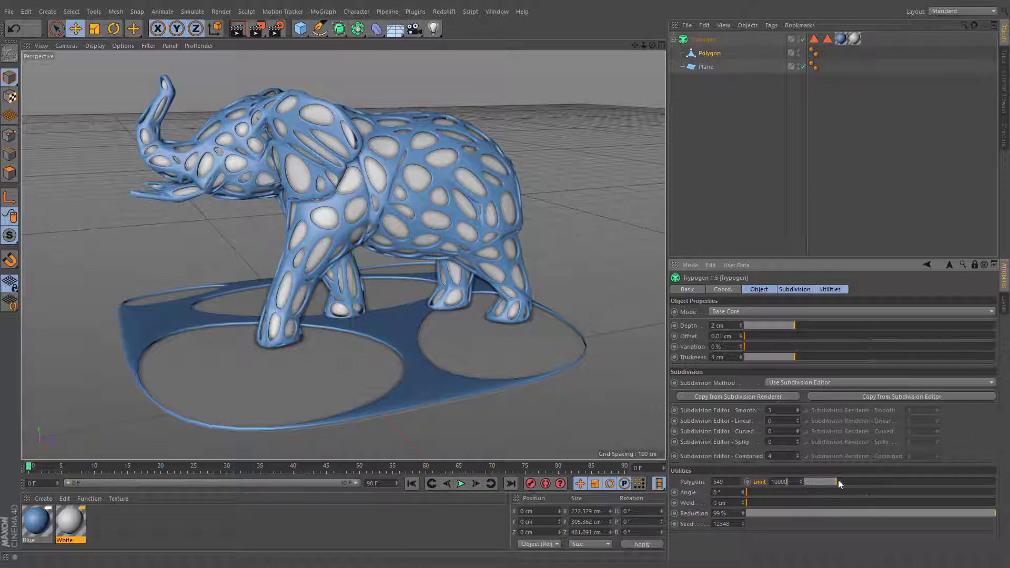
left_click(901, 481)
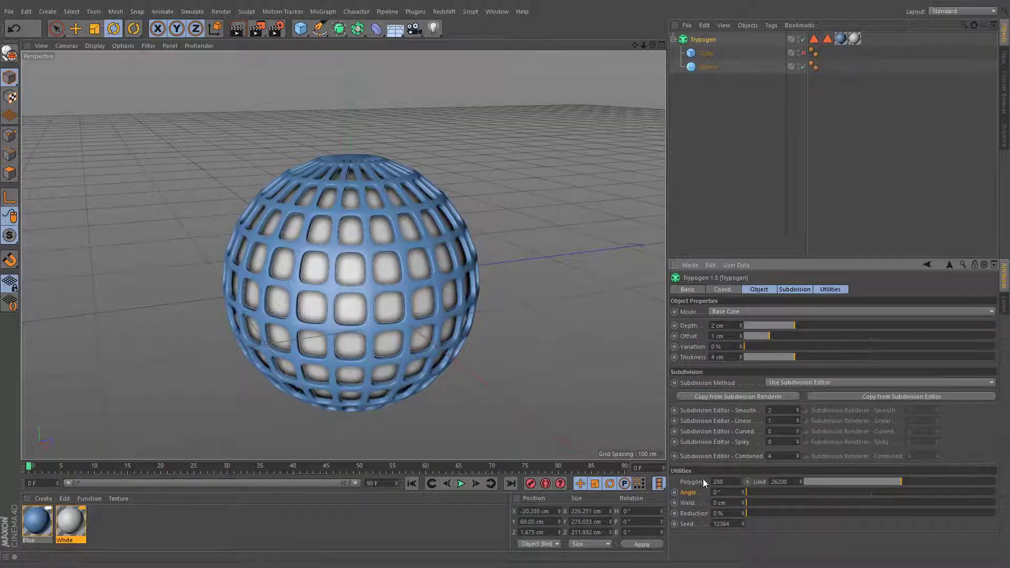
Change the sphere to a triangle-based type and set the Trypogen angle to 8.2°
mouse_move(745, 495)
left_mouse_down()
mouse_move(873, 490)
mouse_move(745, 493)
left_mouse_up()
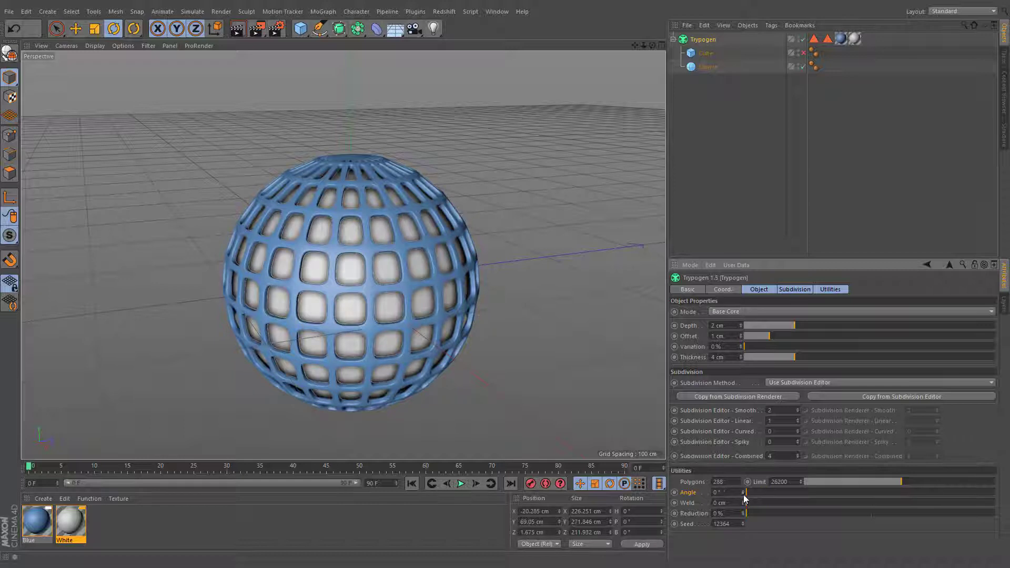
left_click(700, 67)
left_click(703, 39)
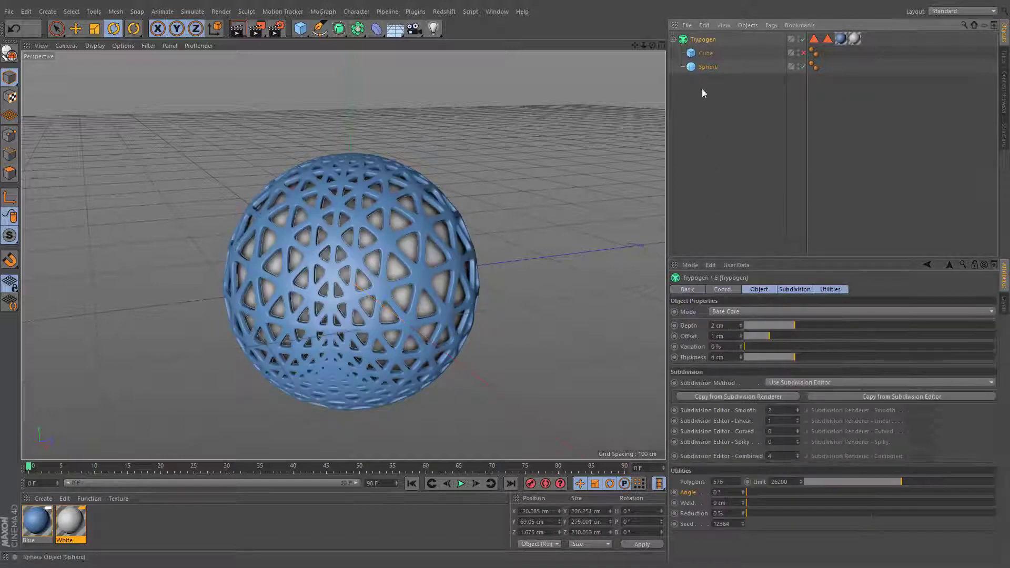
left_click_drag(746, 491, 815, 492)
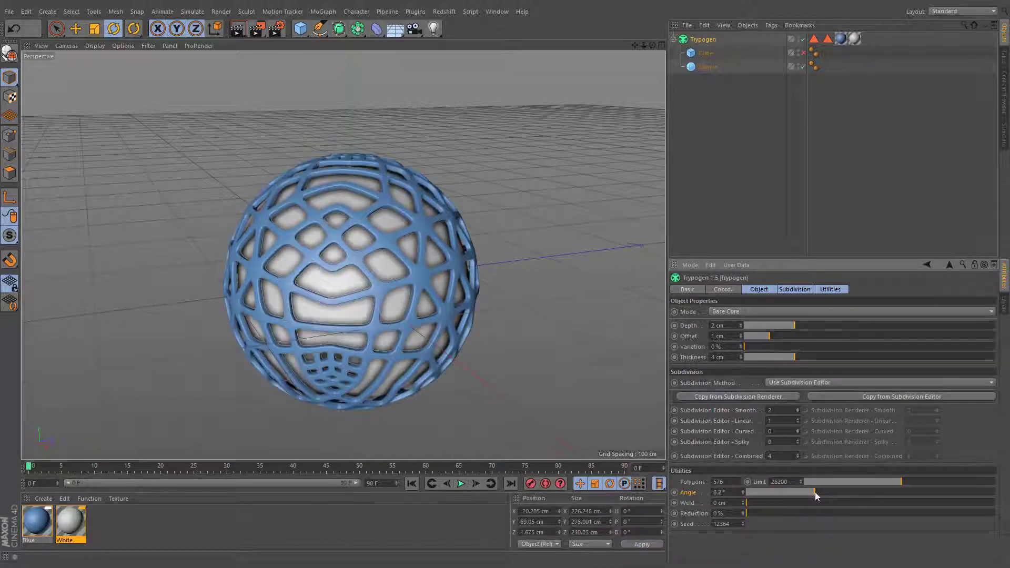
Change the sphere to a quad-based type and set the Trypogen angle to 9.7°
left_click(708, 67)
left_click(740, 333)
left_click(741, 361)
left_click(704, 40)
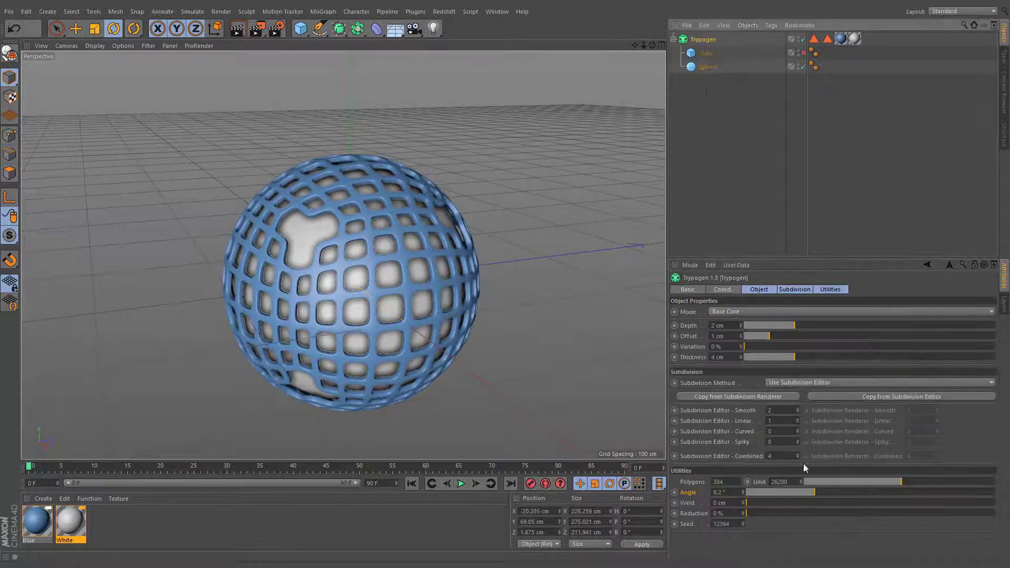
mouse_move(816, 492)
left_mouse_down()
mouse_move(838, 491)
mouse_move(817, 490)
mouse_move(827, 490)
left_mouse_up()
Change the sphere to another triangle-based type and set the Trypogen angle to 0°
left_click(708, 67)
left_click(742, 332)
left_click(741, 365)
left_click(704, 40)
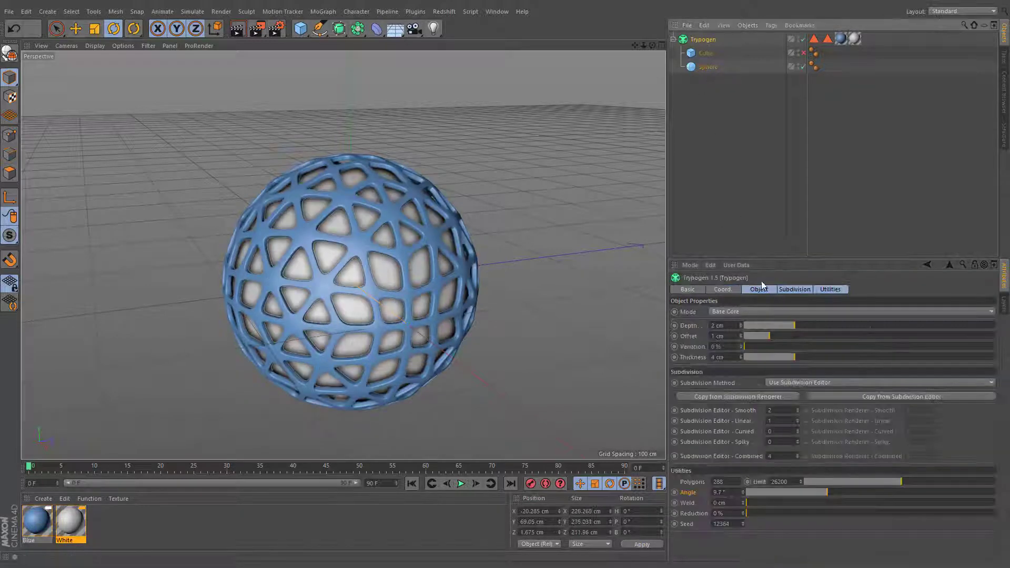
left_click_drag(835, 491, 742, 493)
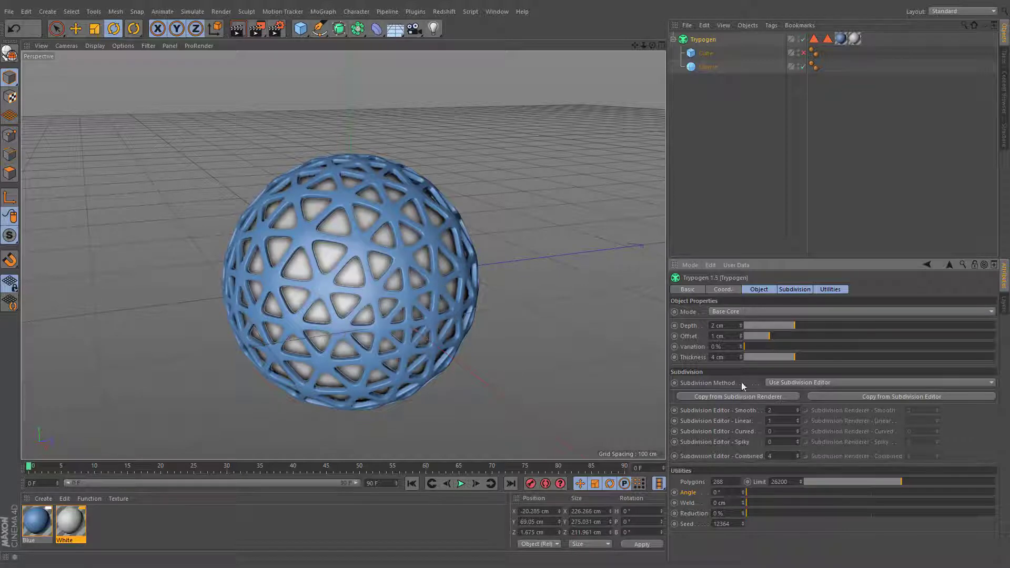
Disable the sphere, enable the cube instead, and set the Trypogen angle to 0.6°
left_click(803, 67)
left_click(803, 52)
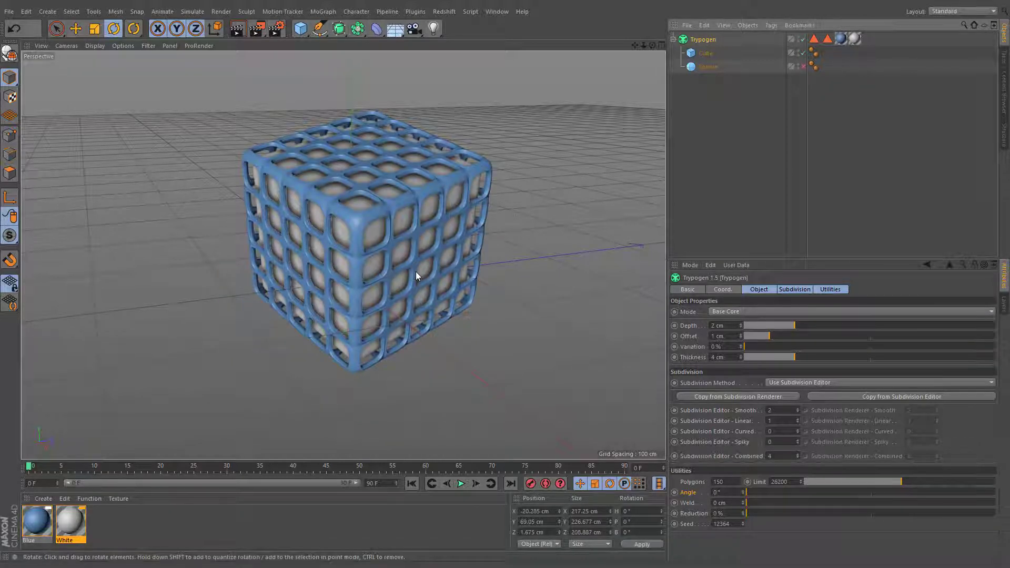
left_click(749, 493)
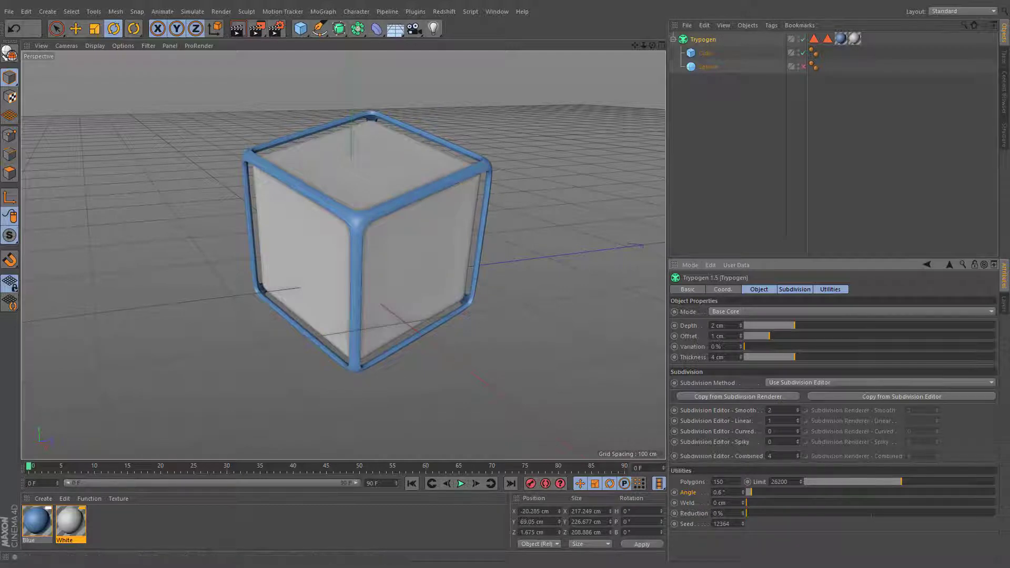
Reset the Trypogen angle to 0° and raise the reduction on the cube
right_click(743, 493)
left_click(743, 491)
left_click_drag(747, 514, 771, 513)
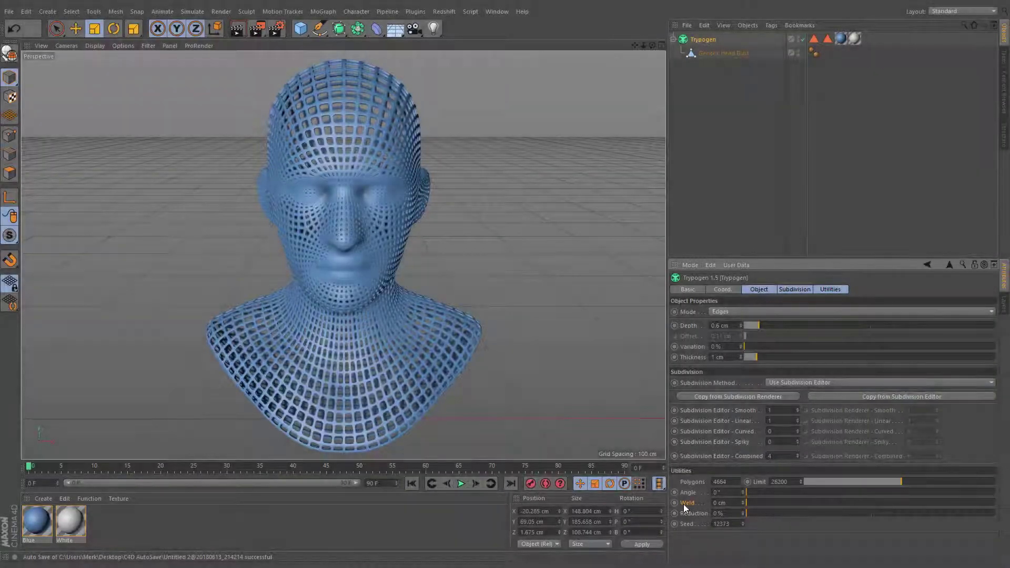
Set the Trypogen weld distance to 2.4 cm for the head bust
left_click(737, 503)
type("2.4")
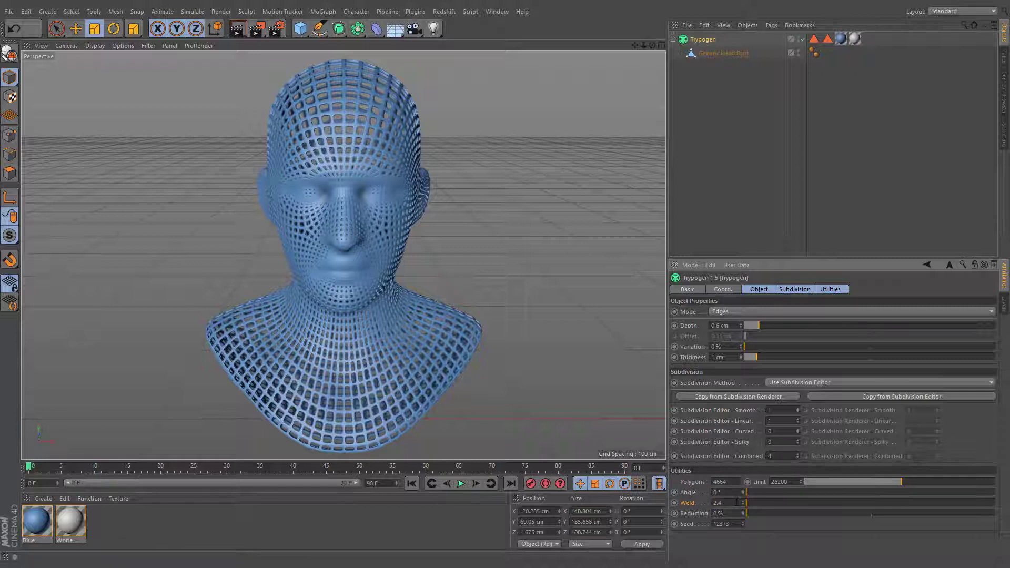
key("Return")
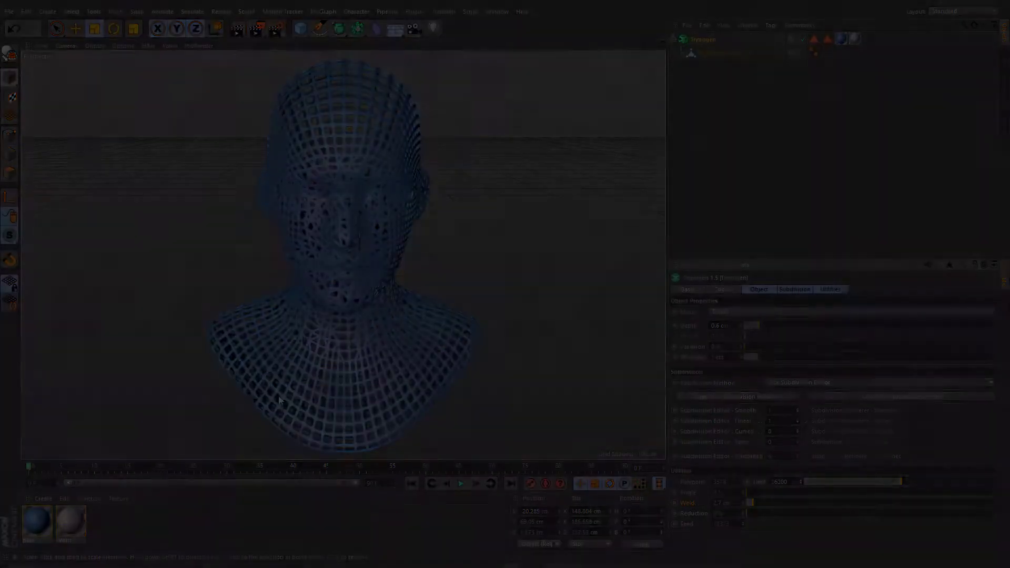
Enable both planes inside Trypogen and set the weld distance to 37.7 cm
left_click(803, 53)
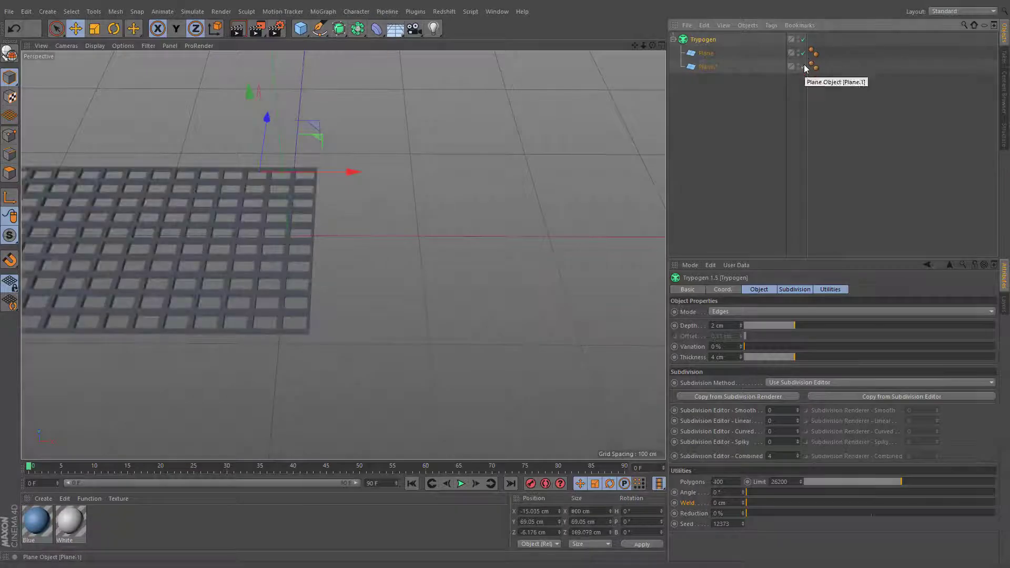
left_click(803, 67)
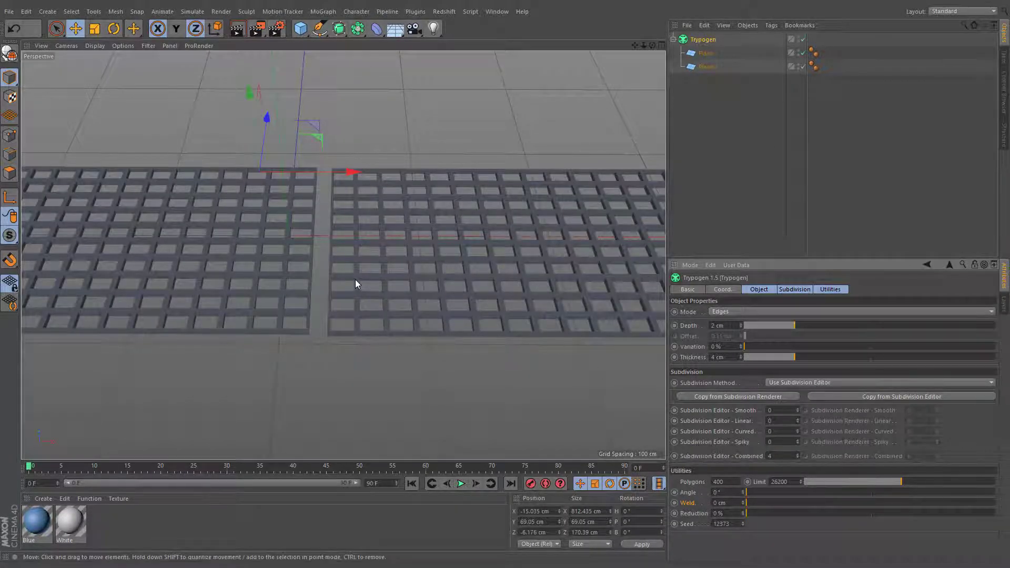
left_click_drag(747, 503, 842, 506)
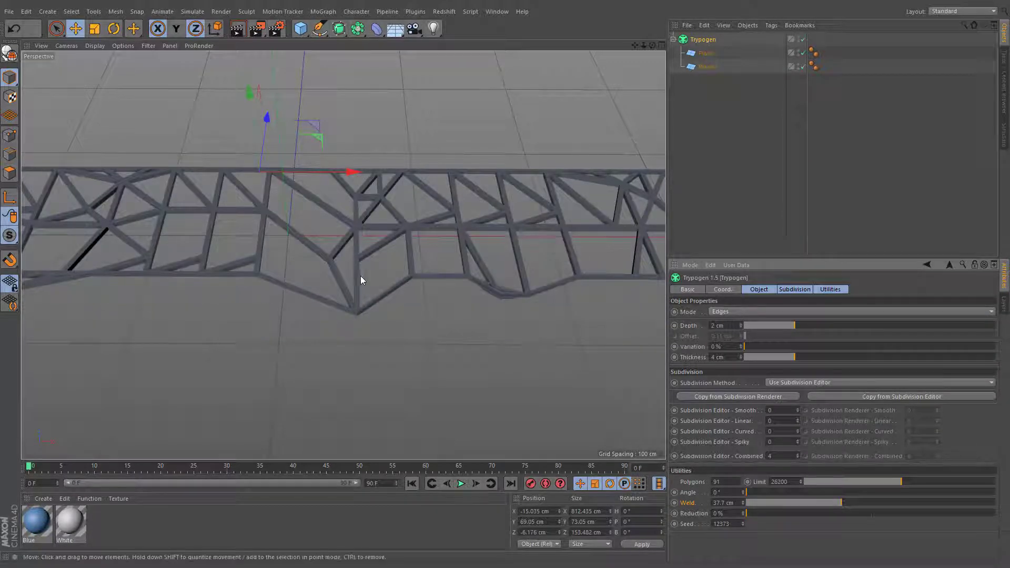
Switch Trypogen to Polygons mode with a depth of 0.01 cm, and raise the spiky subdivision and thickness for the planes
left_click(748, 312)
left_click(739, 329)
left_click_drag(791, 327, 744, 327)
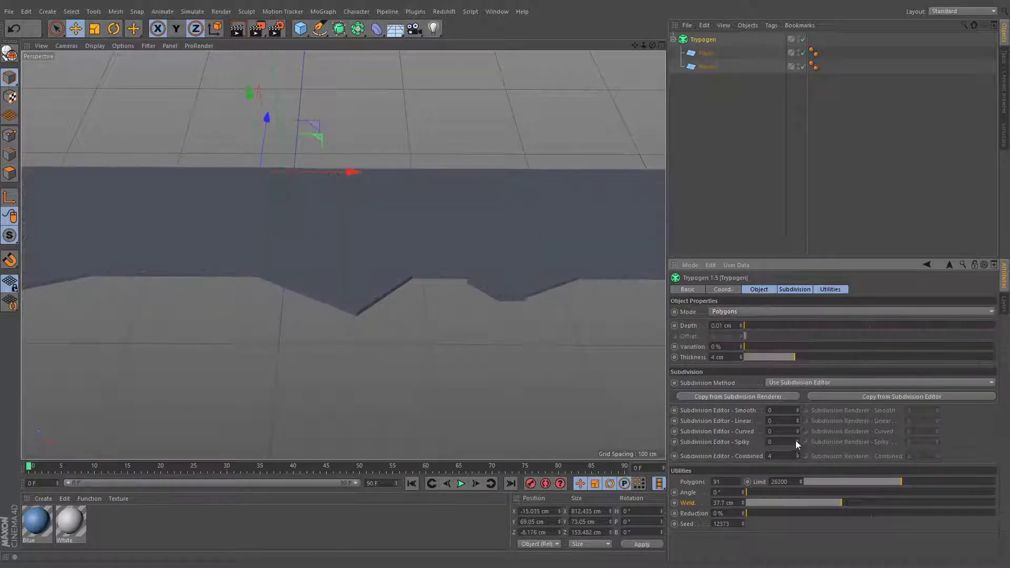
left_click(797, 441)
left_click_drag(795, 357, 1008, 348)
Duplicate, move and rotate the planes to build a branching layout of six connected planes inside Trypogen
left_click(707, 66)
left_click_drag(471, 268, 369, 178, "alt")
key("r")
key("e")
key("r")
key("e")
left_click_drag(456, 169, 45, 192)
left_click_drag(246, 155, 628, 438, "ctrl")
left_click_drag(547, 389, 226, 311, "alt")
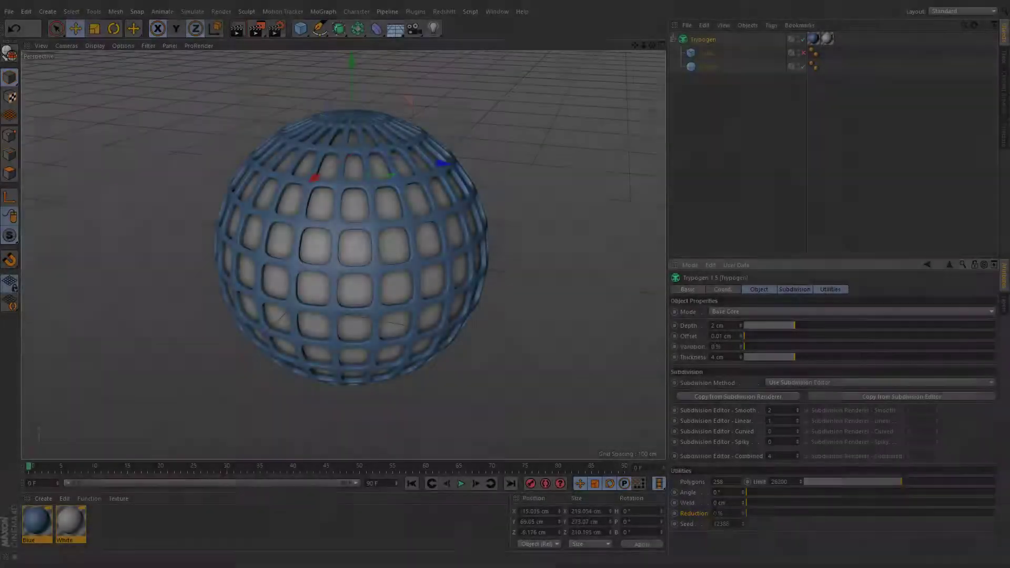
Set the Trypogen reduction on the sphere to 50 %, with seed 12395 and linear subdivision 0
left_click_drag(758, 513, 867, 515)
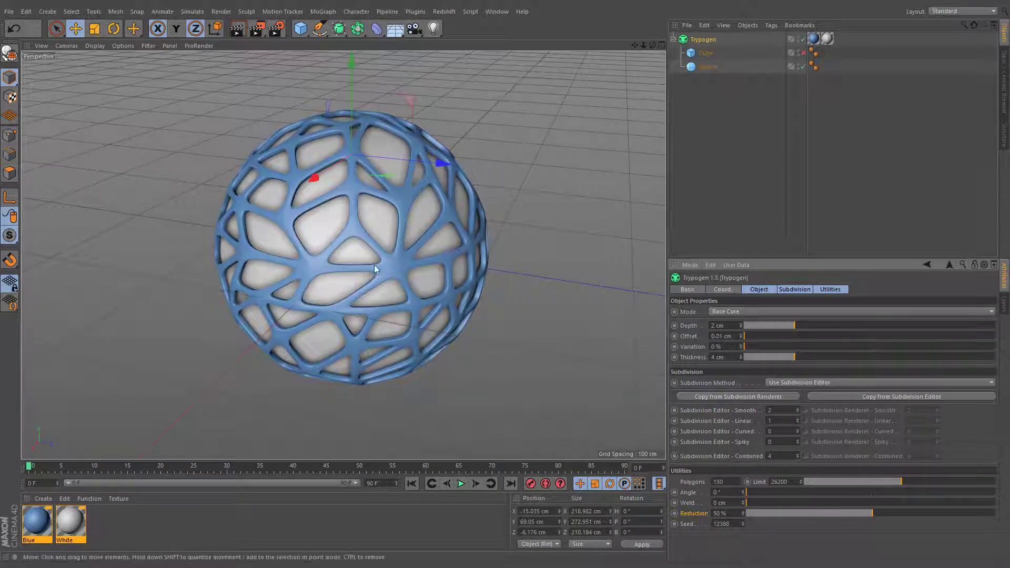
left_click(686, 524)
left_click(743, 522)
left_click(743, 522)
left_click(743, 522)
left_click(743, 522)
left_click(743, 522)
left_click(743, 522)
left_click(743, 522)
left_click(798, 423)
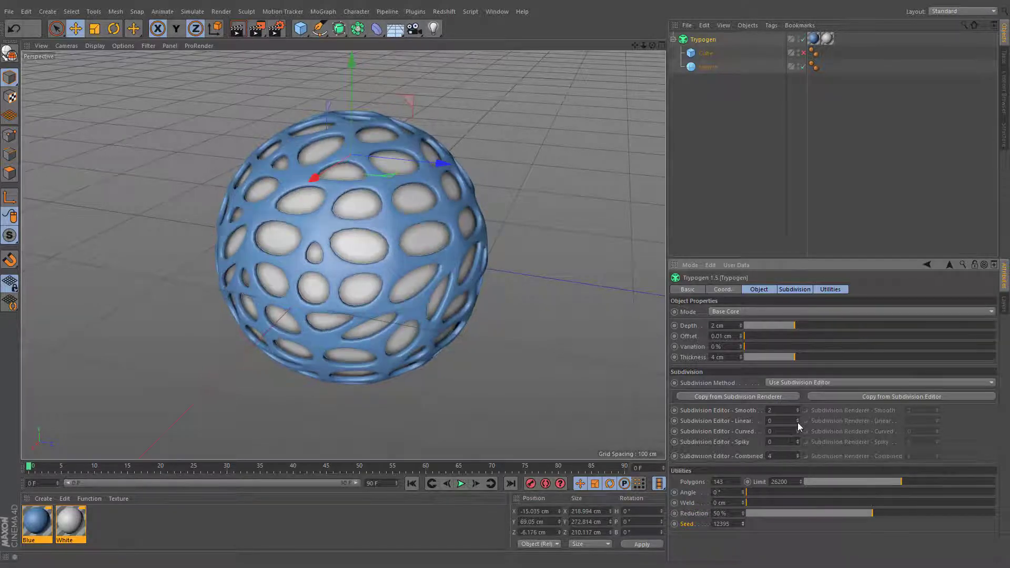
Use the cube instead of the sphere in Trypogen, with an angle of 0.1° and a reduction of 5.9 %
left_click(874, 514)
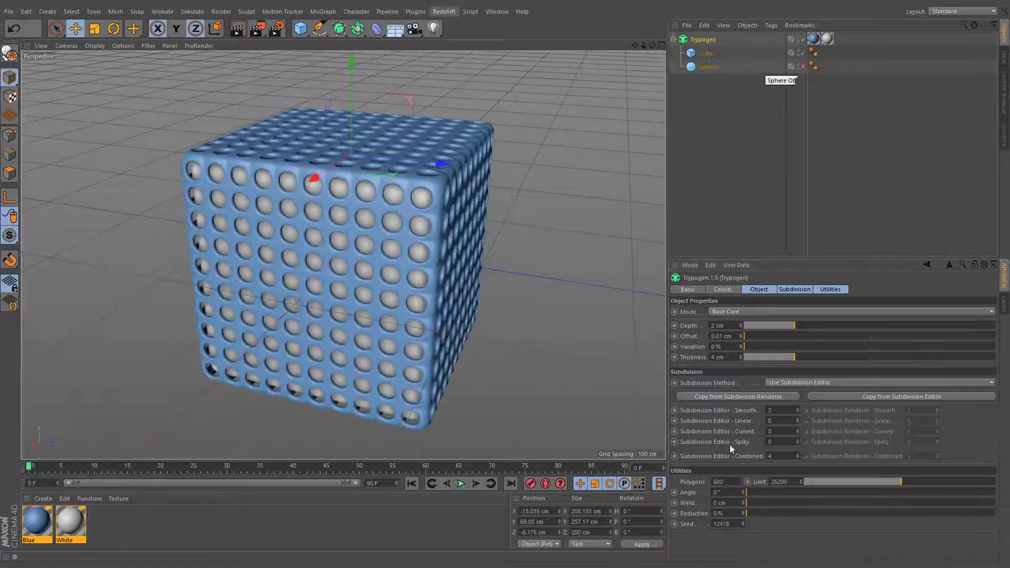
left_click_drag(747, 514, 830, 509)
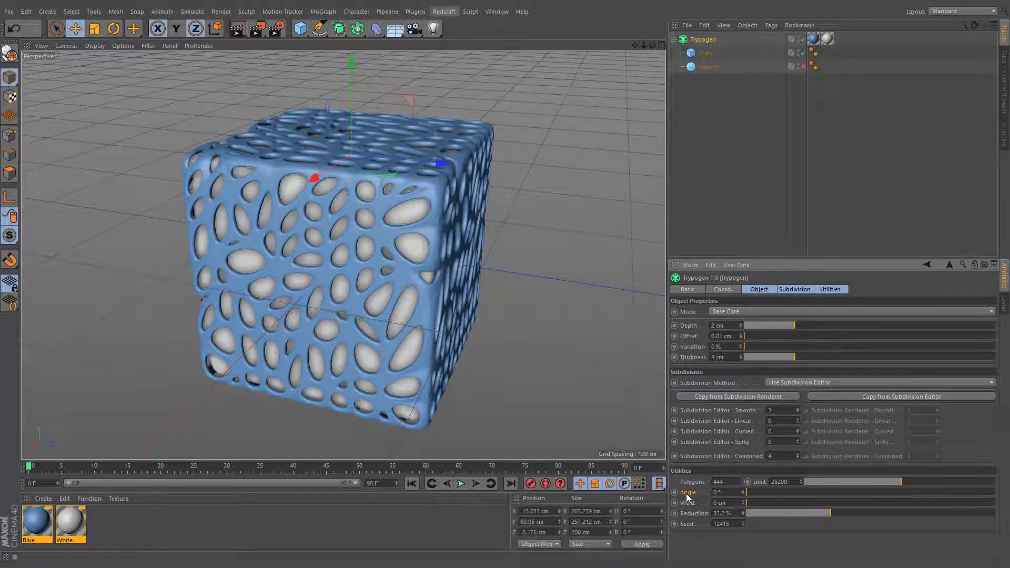
left_click_drag(745, 495, 747, 495)
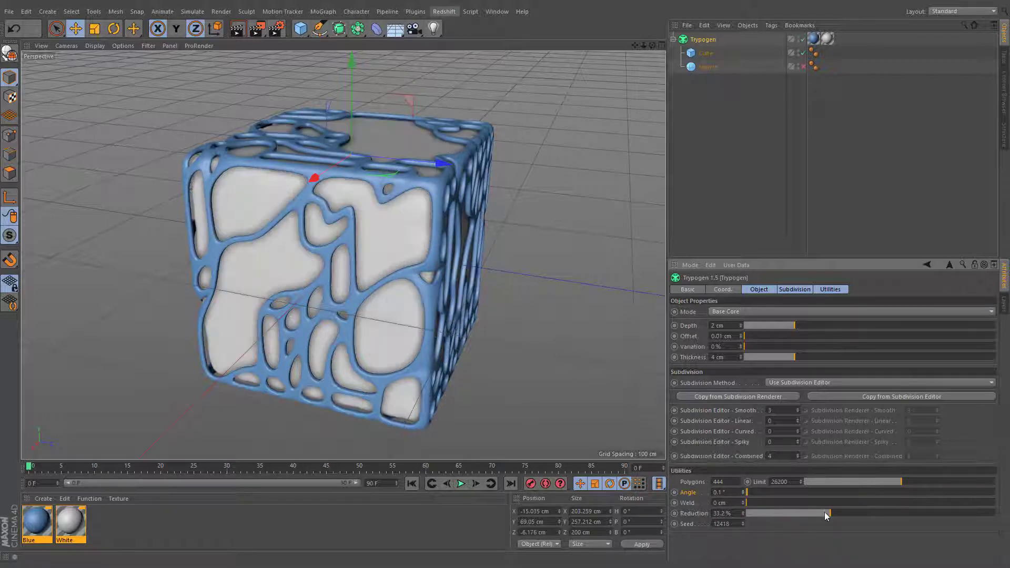
left_click_drag(825, 512, 762, 516)
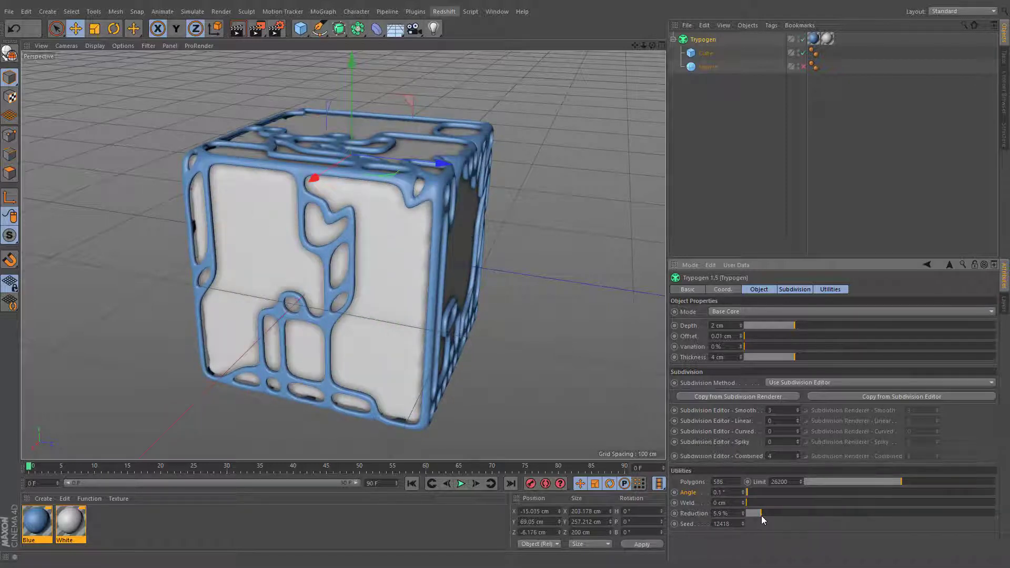